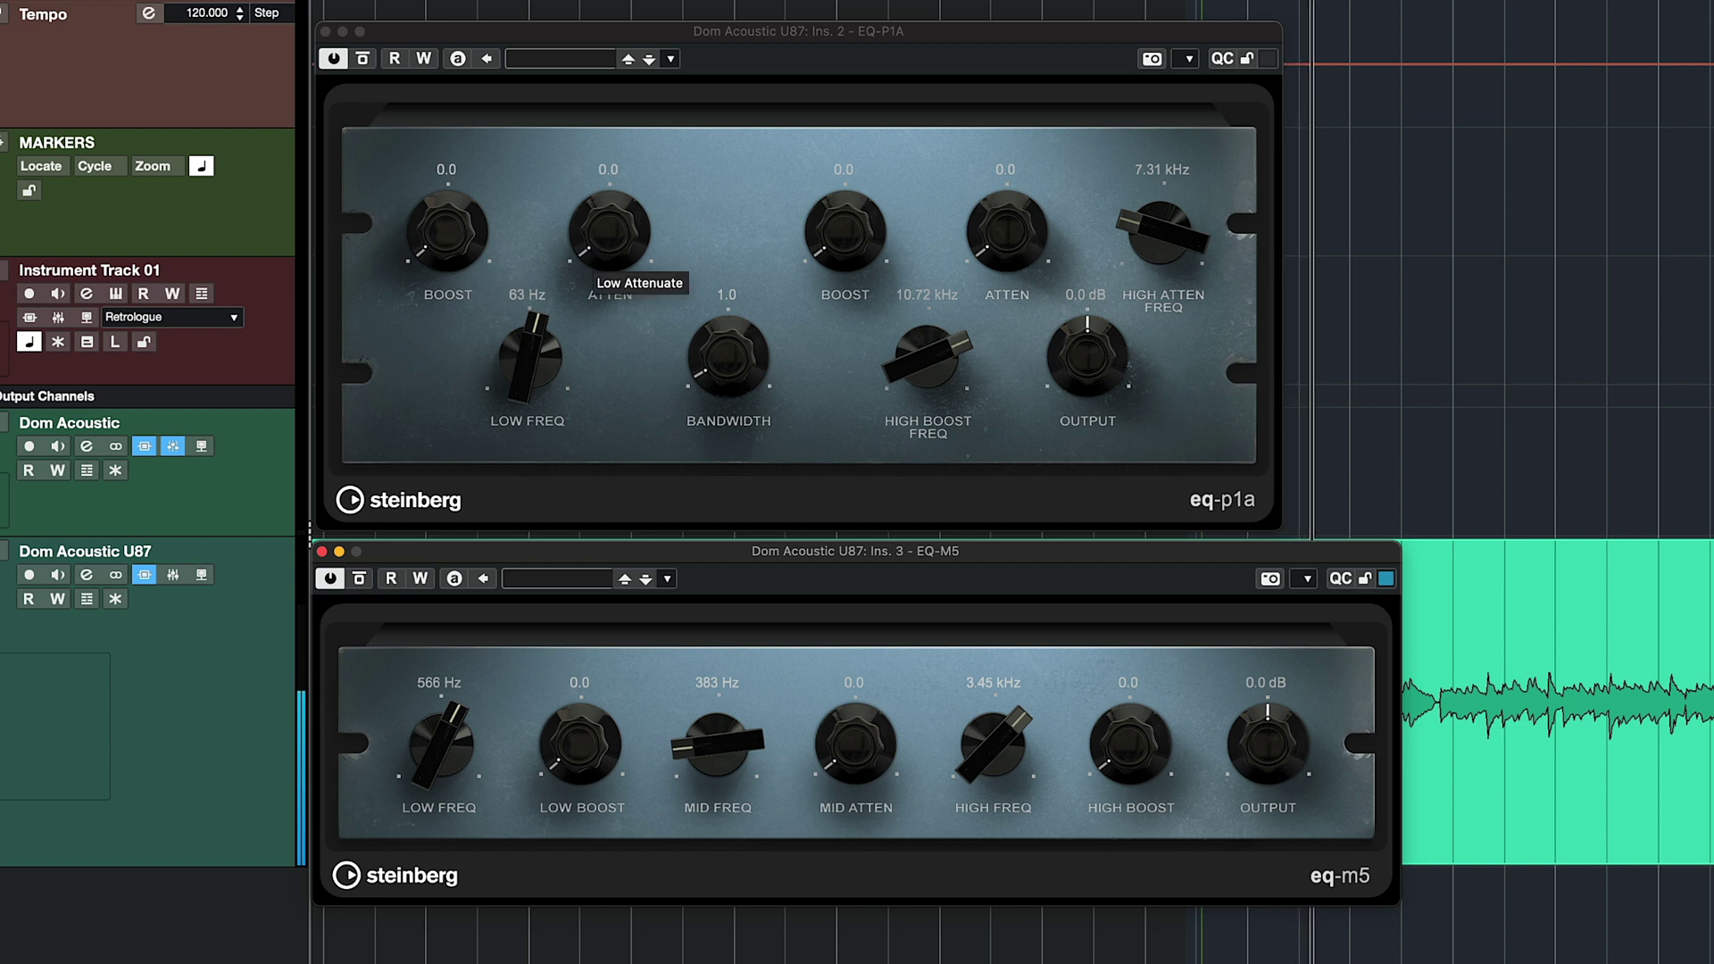
Step: Shape the guitar EQ-P1A low band with a boost and attenuation at 64 Hz
drag(431, 237, 445, 192)
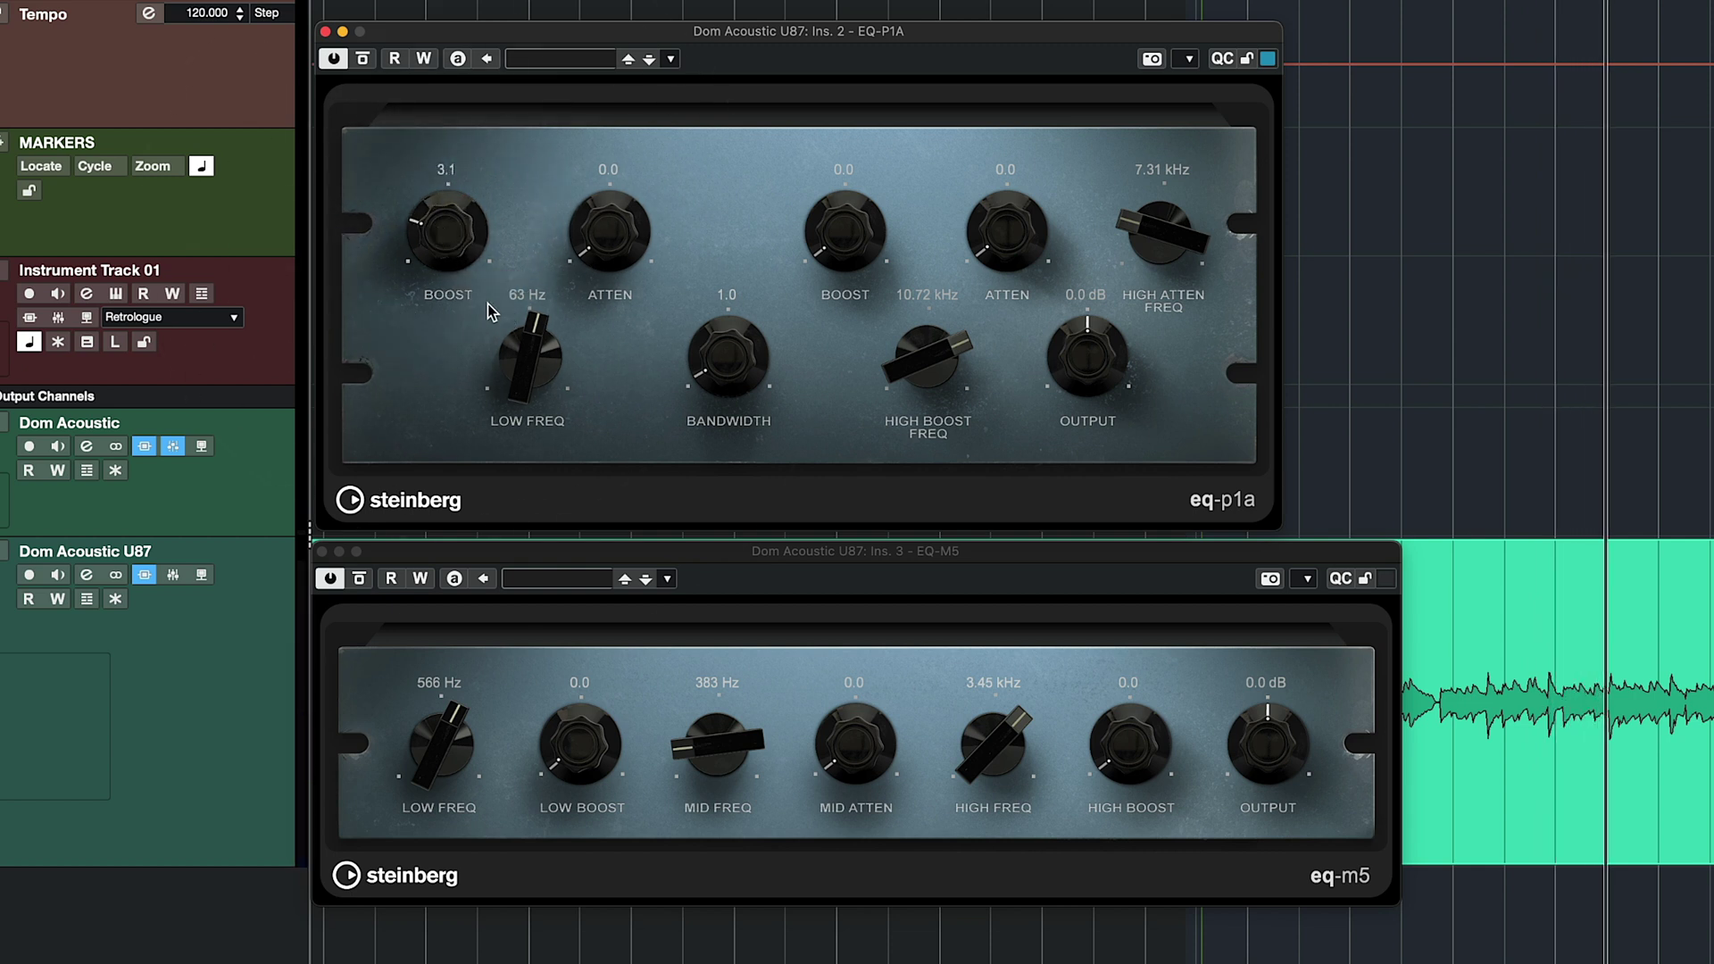
drag(534, 353, 533, 339)
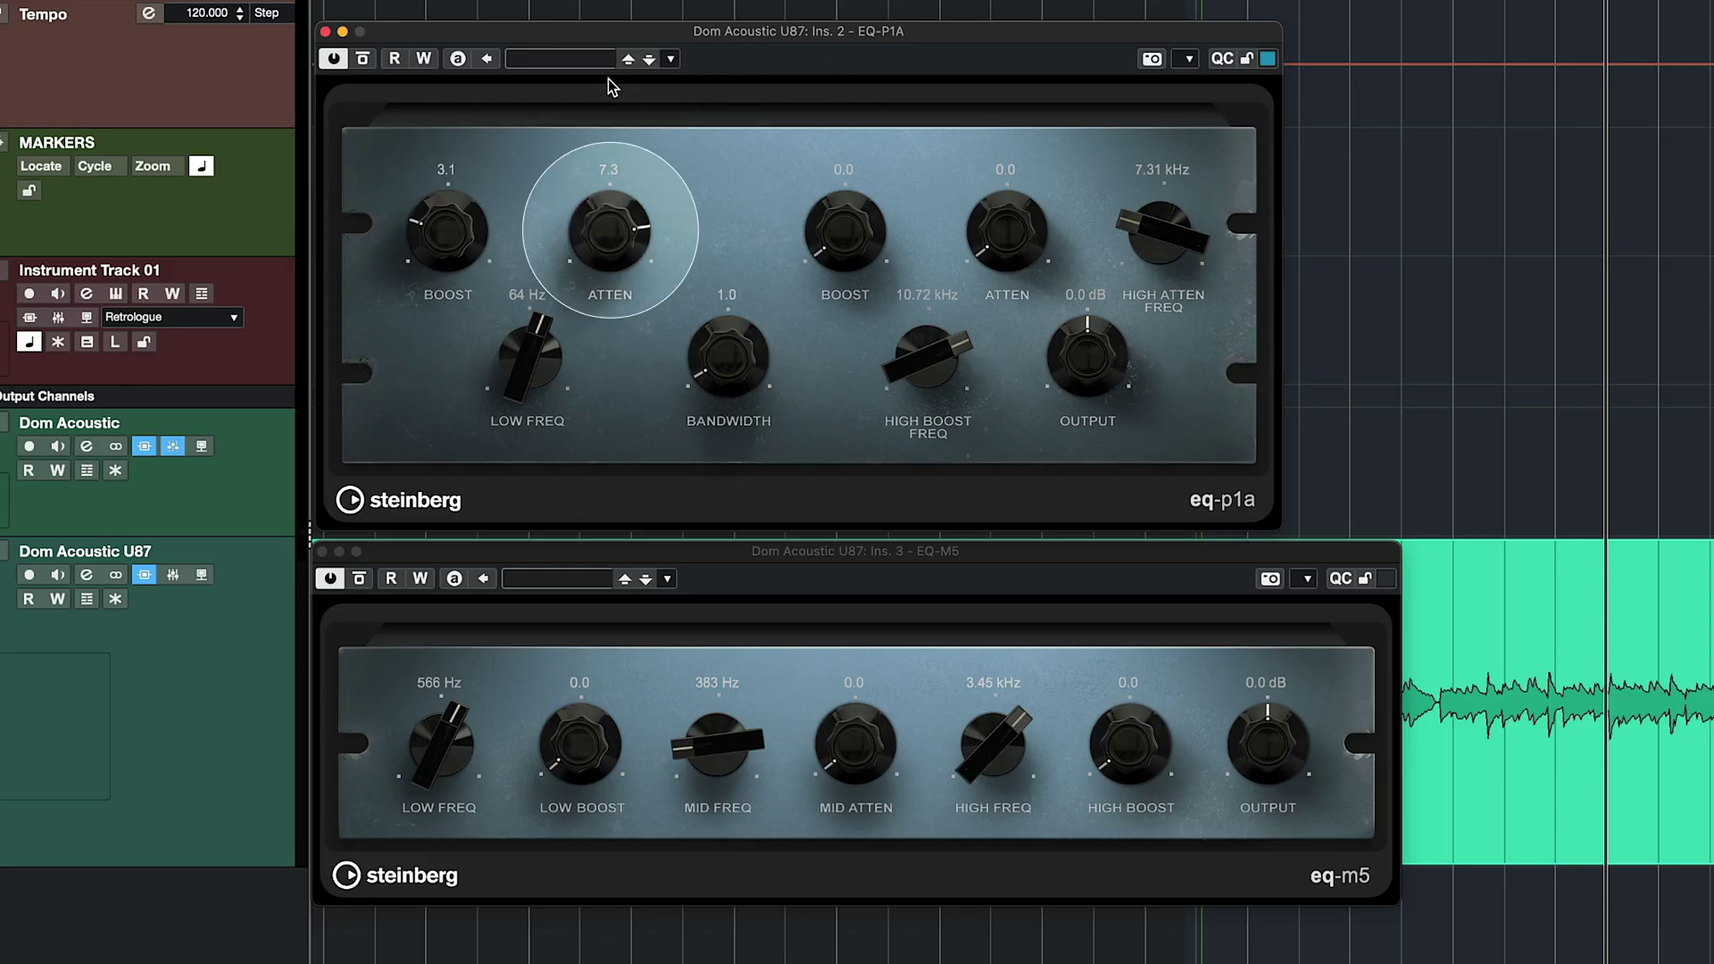
drag(623, 168, 614, 271)
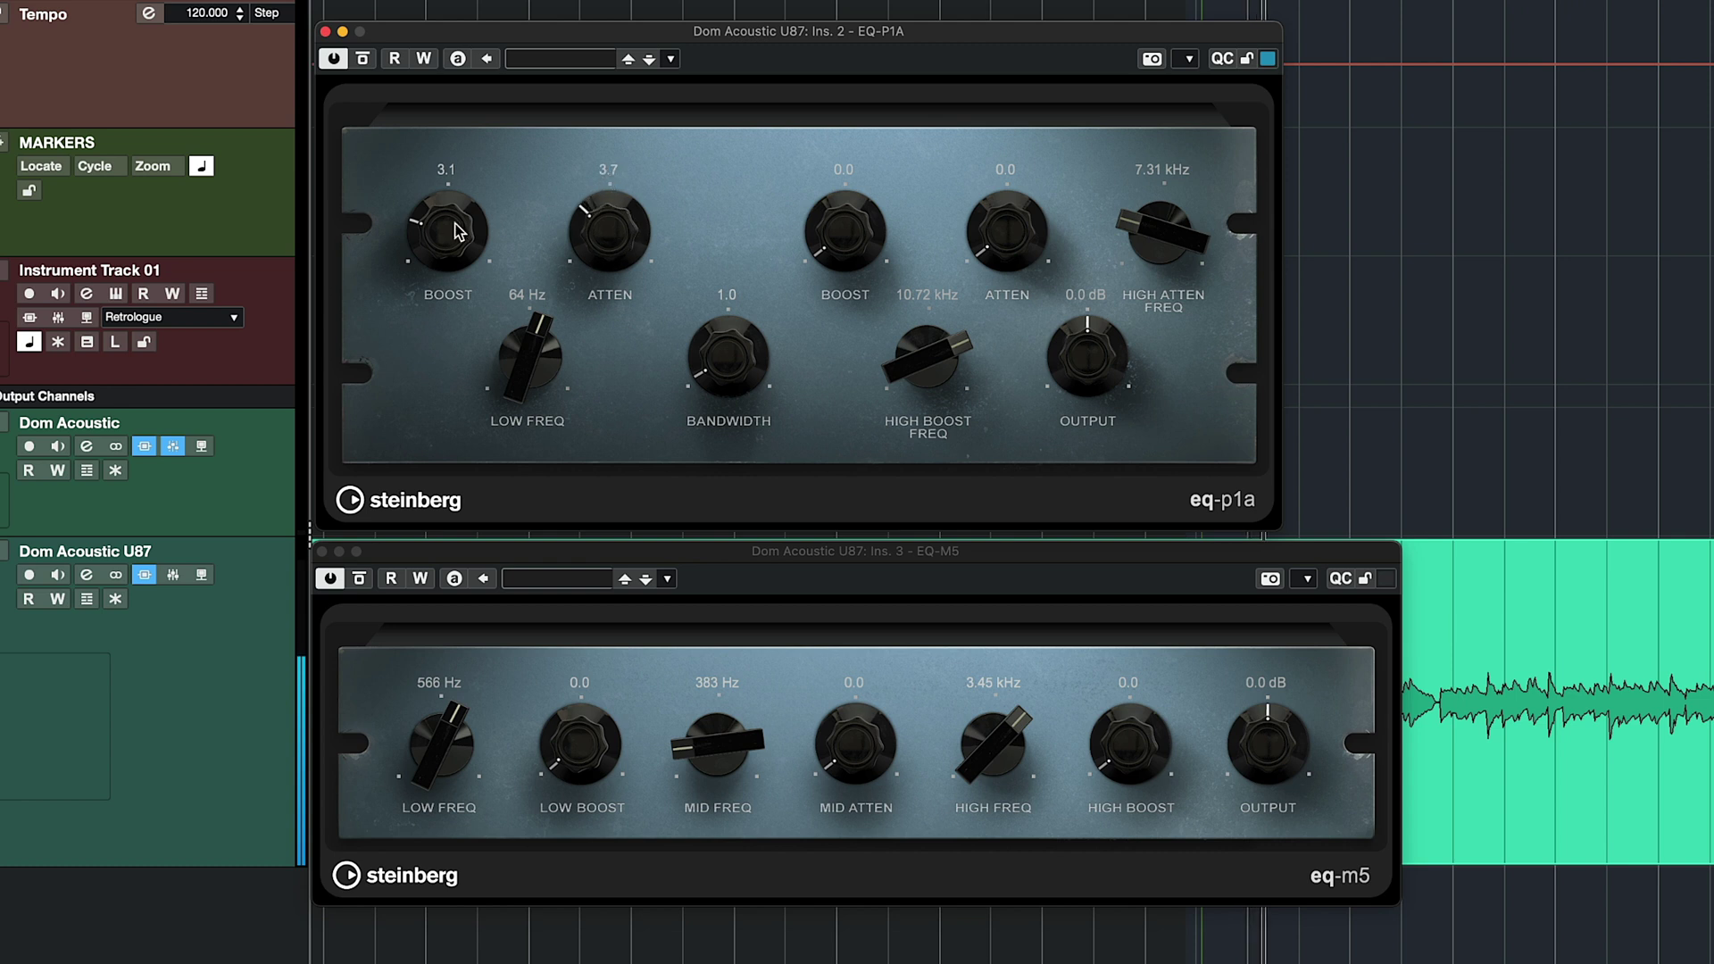
drag(458, 198, 463, 209)
Step: Compare against bypass, settling the low boost at 4.7 and attenuation at 4.2
click(363, 59)
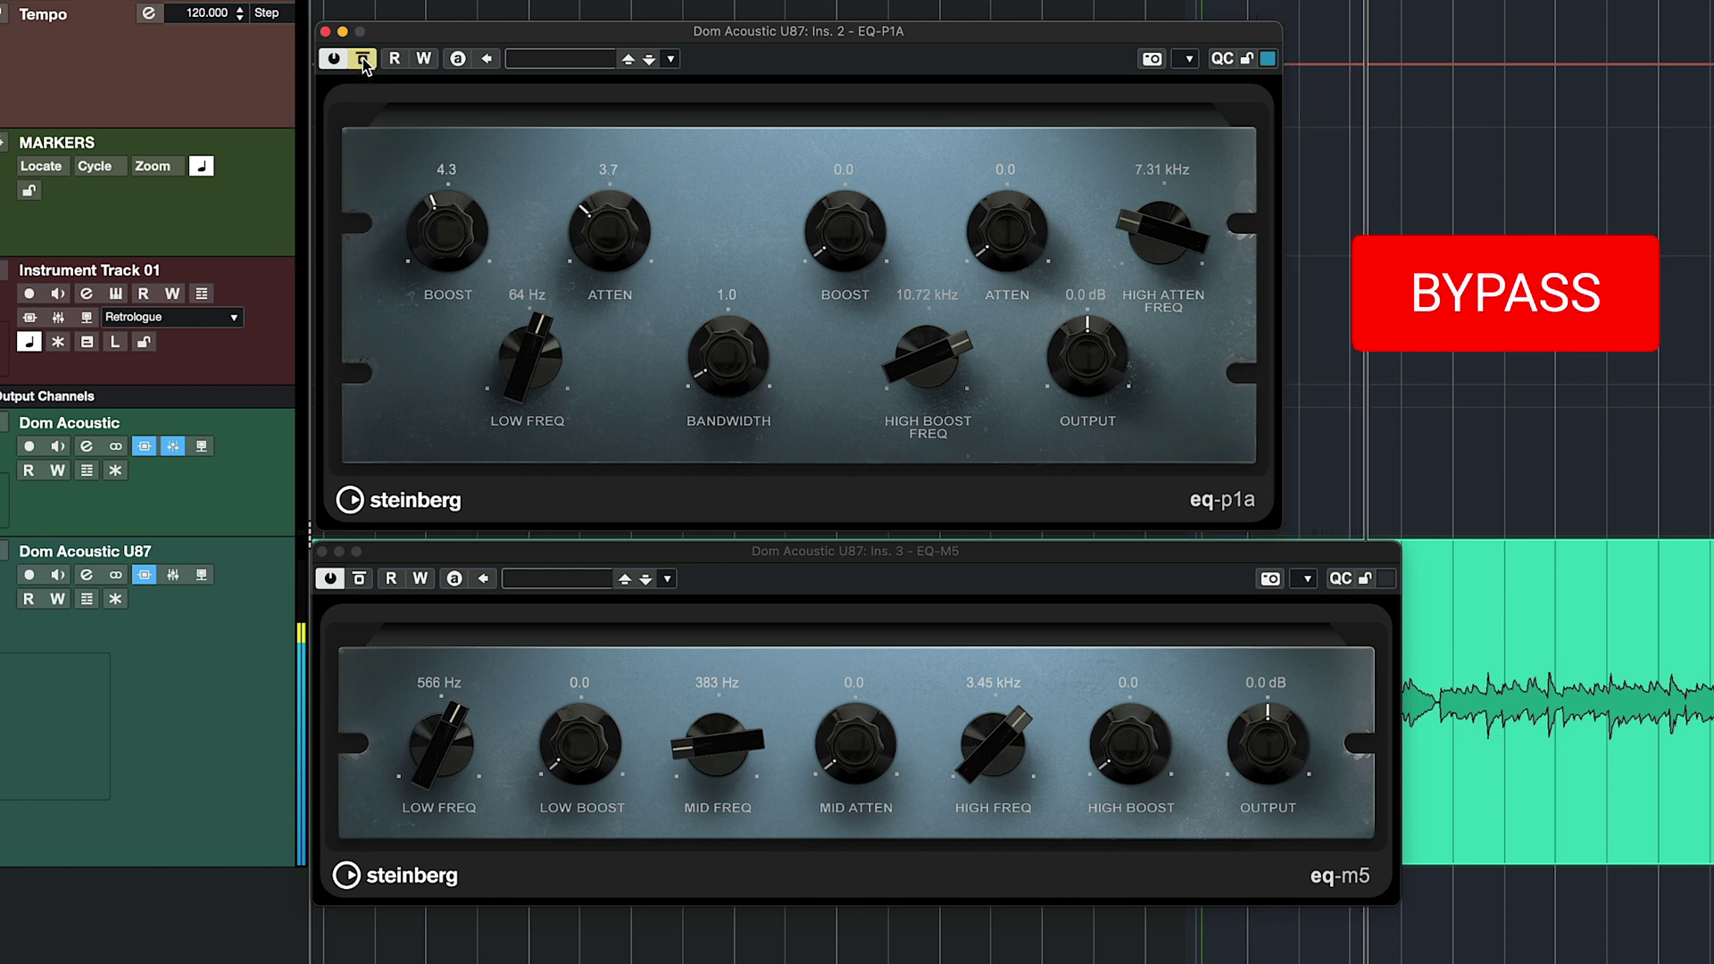
click(363, 61)
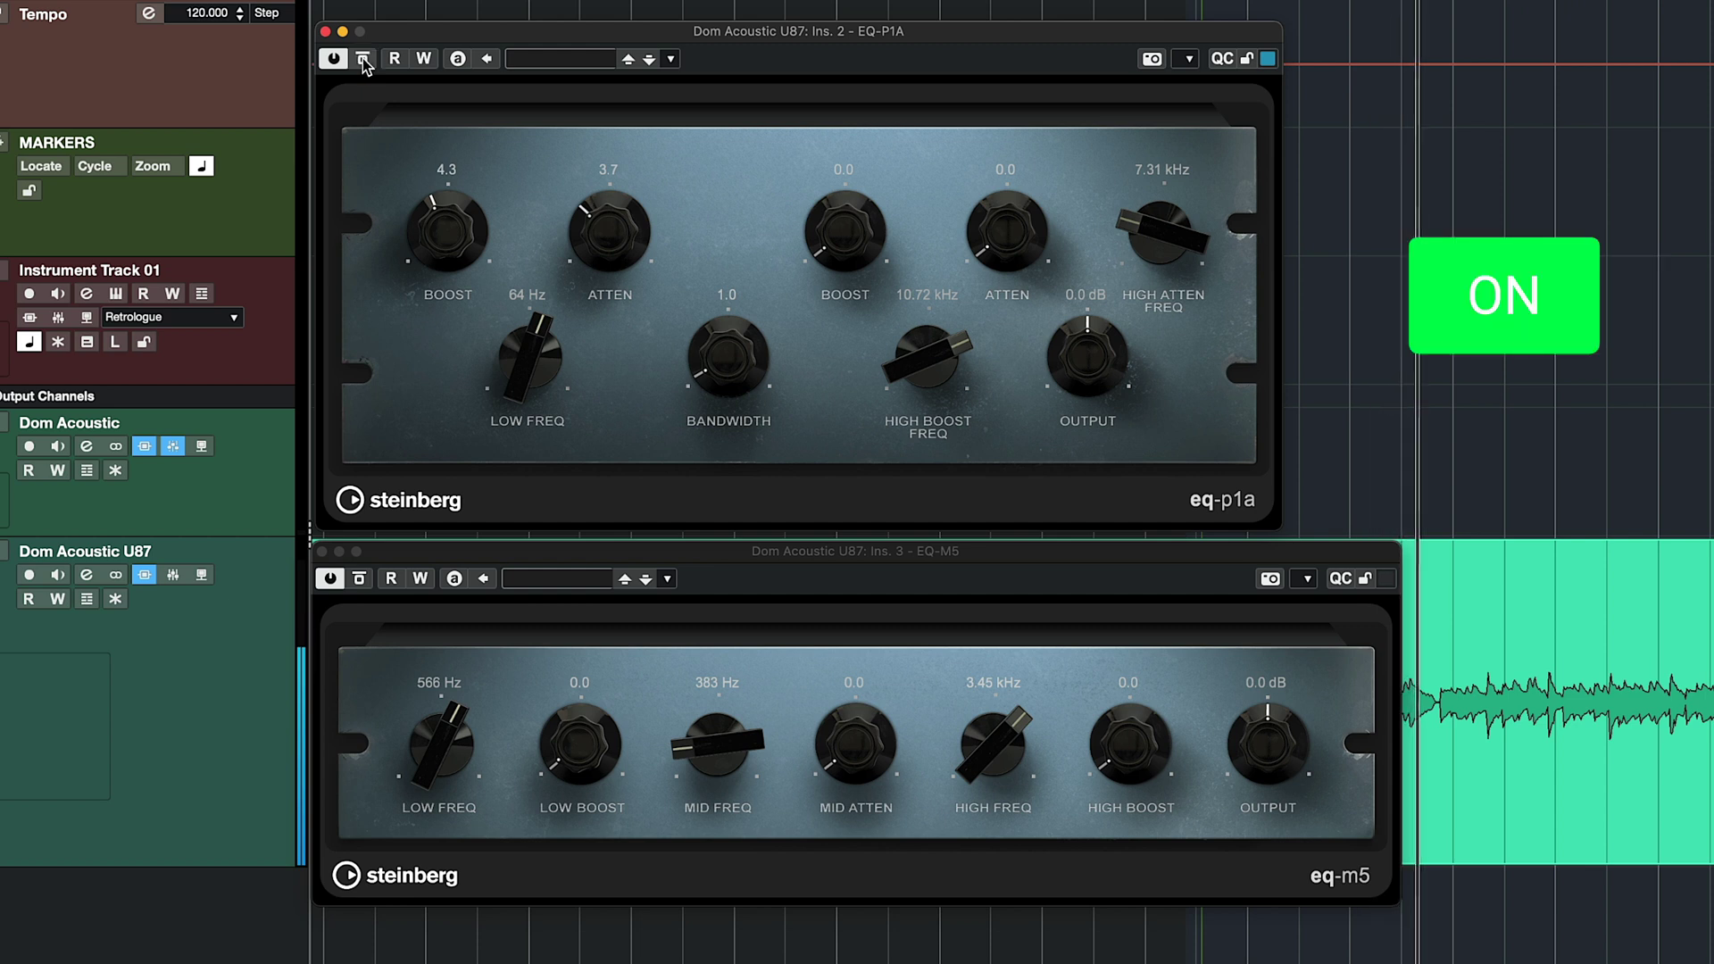
drag(432, 230, 433, 223)
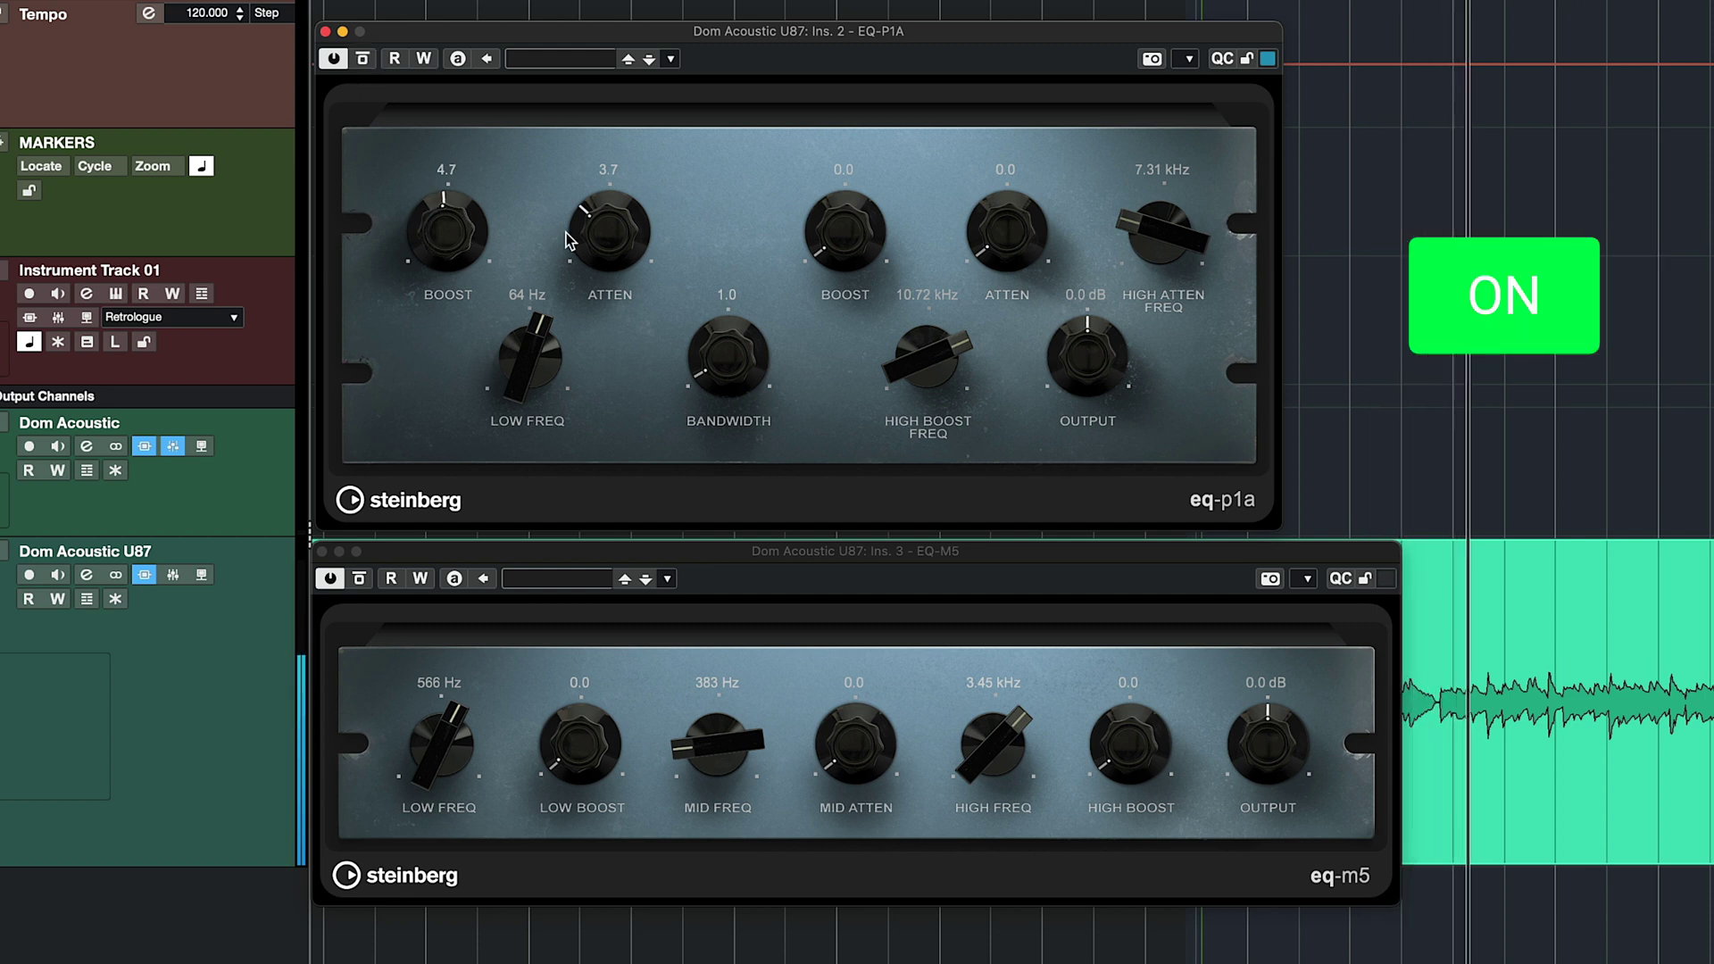
drag(595, 222, 593, 211)
click(363, 59)
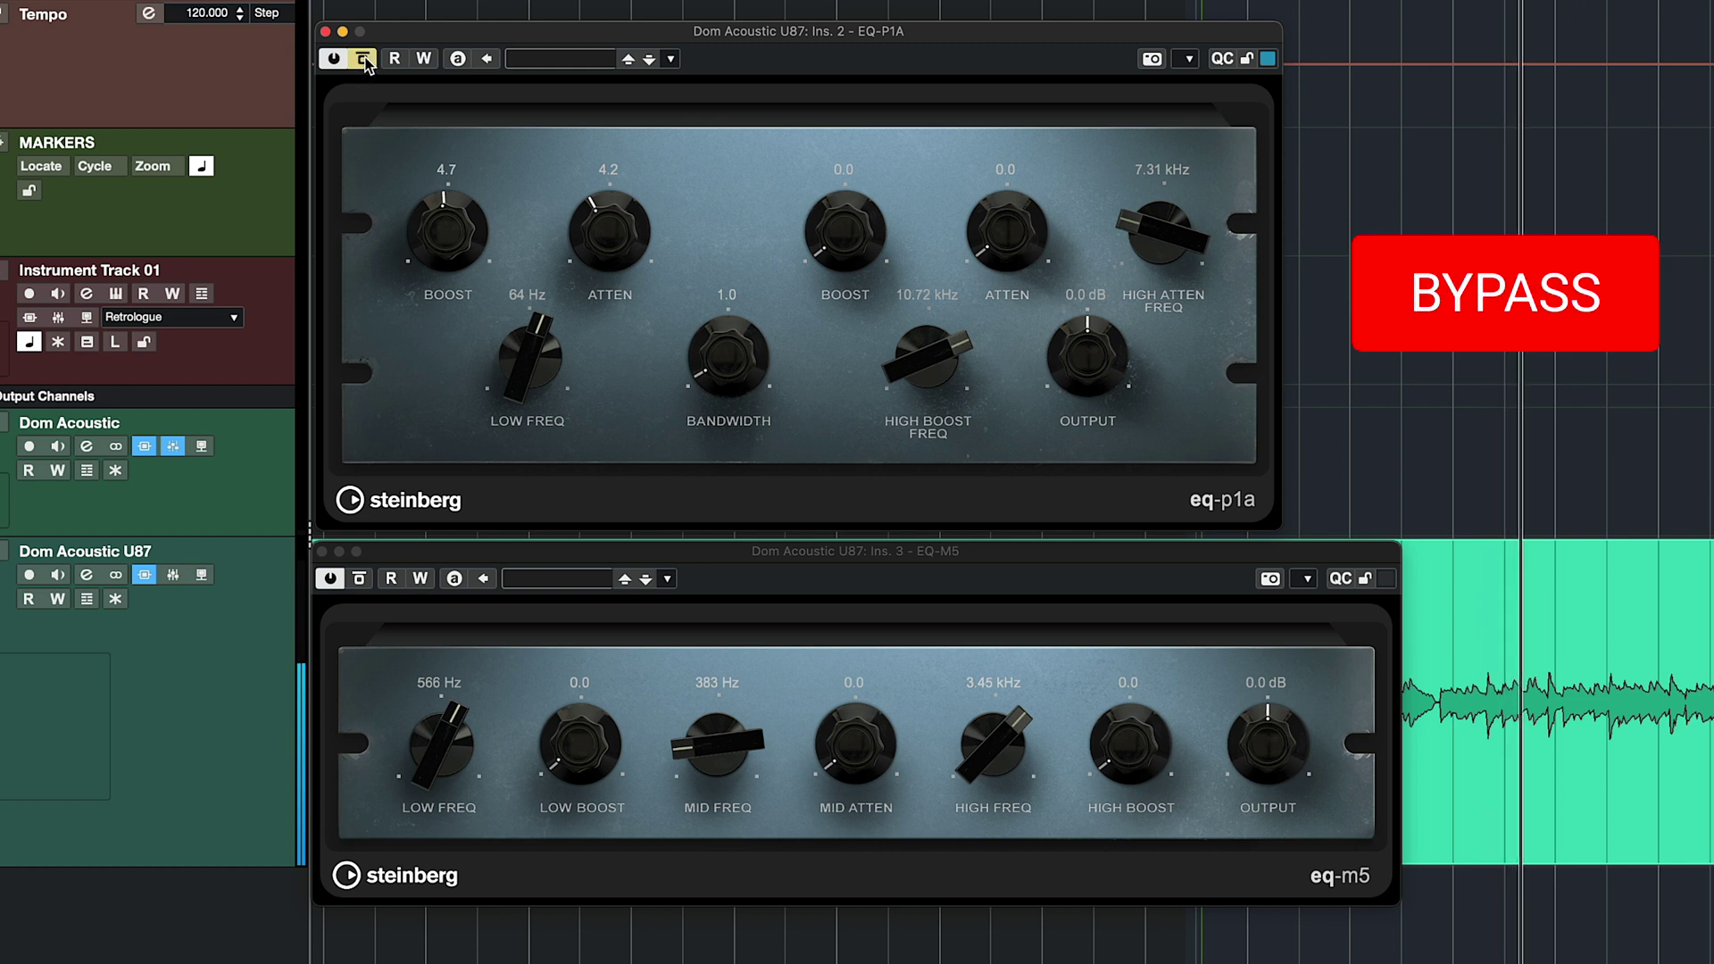
click(364, 59)
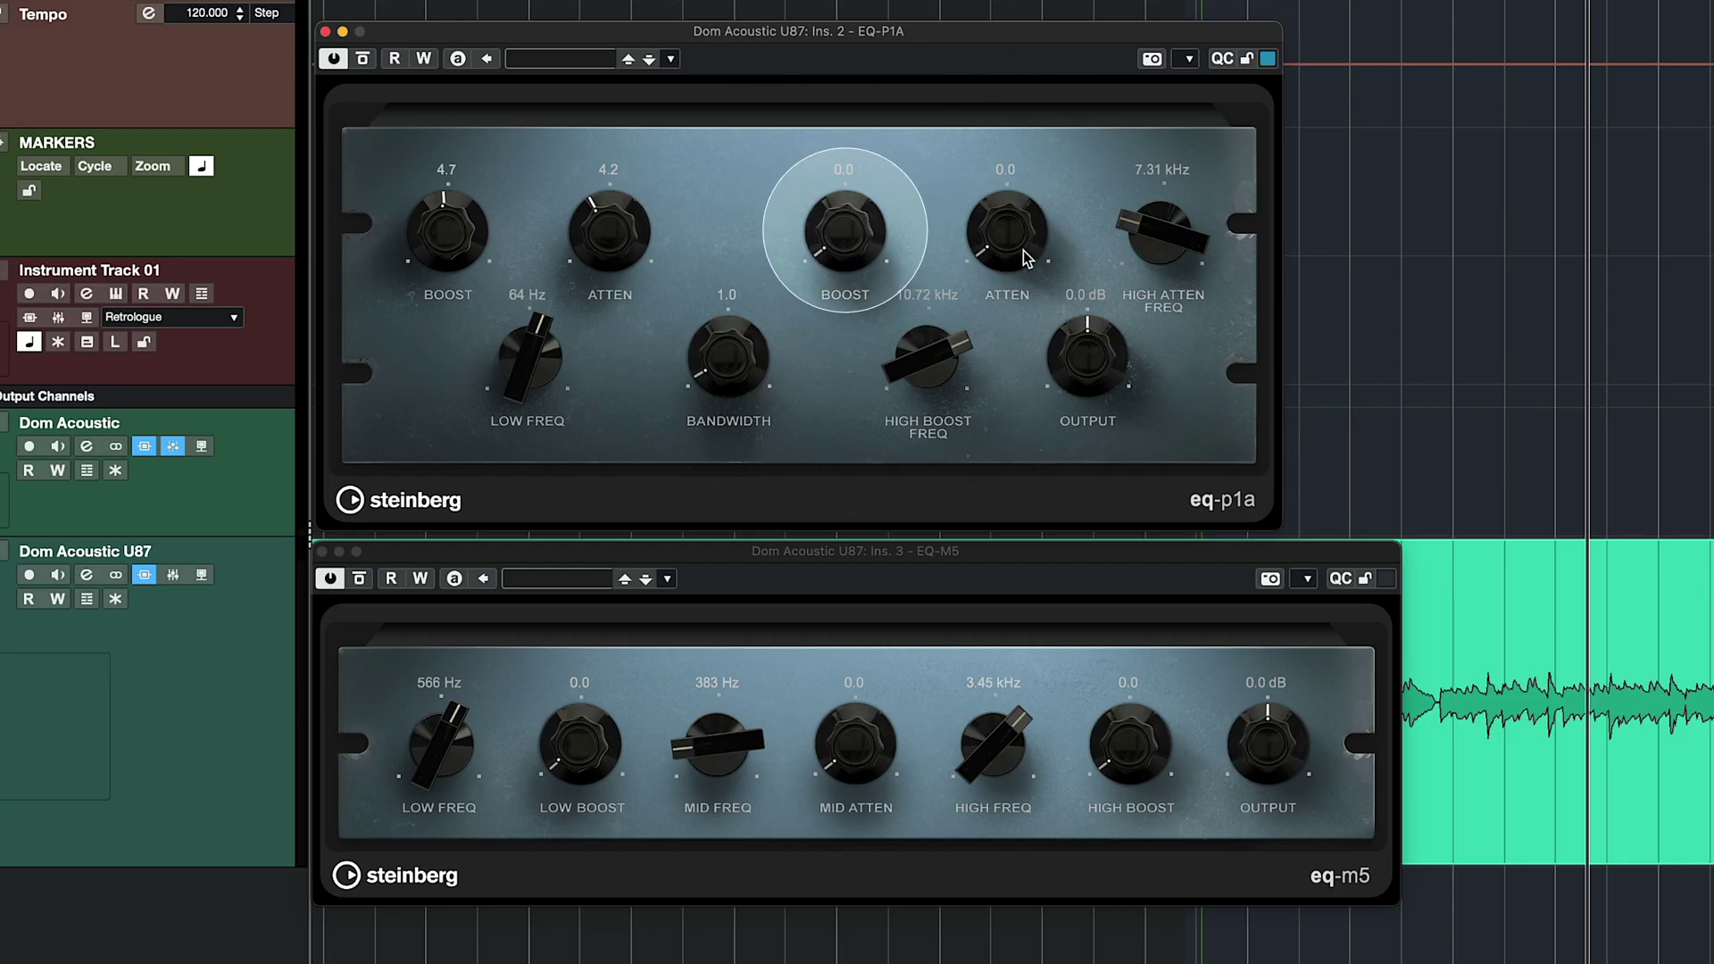
Step: Set EQ-P1A bandwidth 0.0, high boost 5.6 at 10.41 kHz, high atten 2.9, then A/B with bypass
drag(1006, 231, 1016, 257)
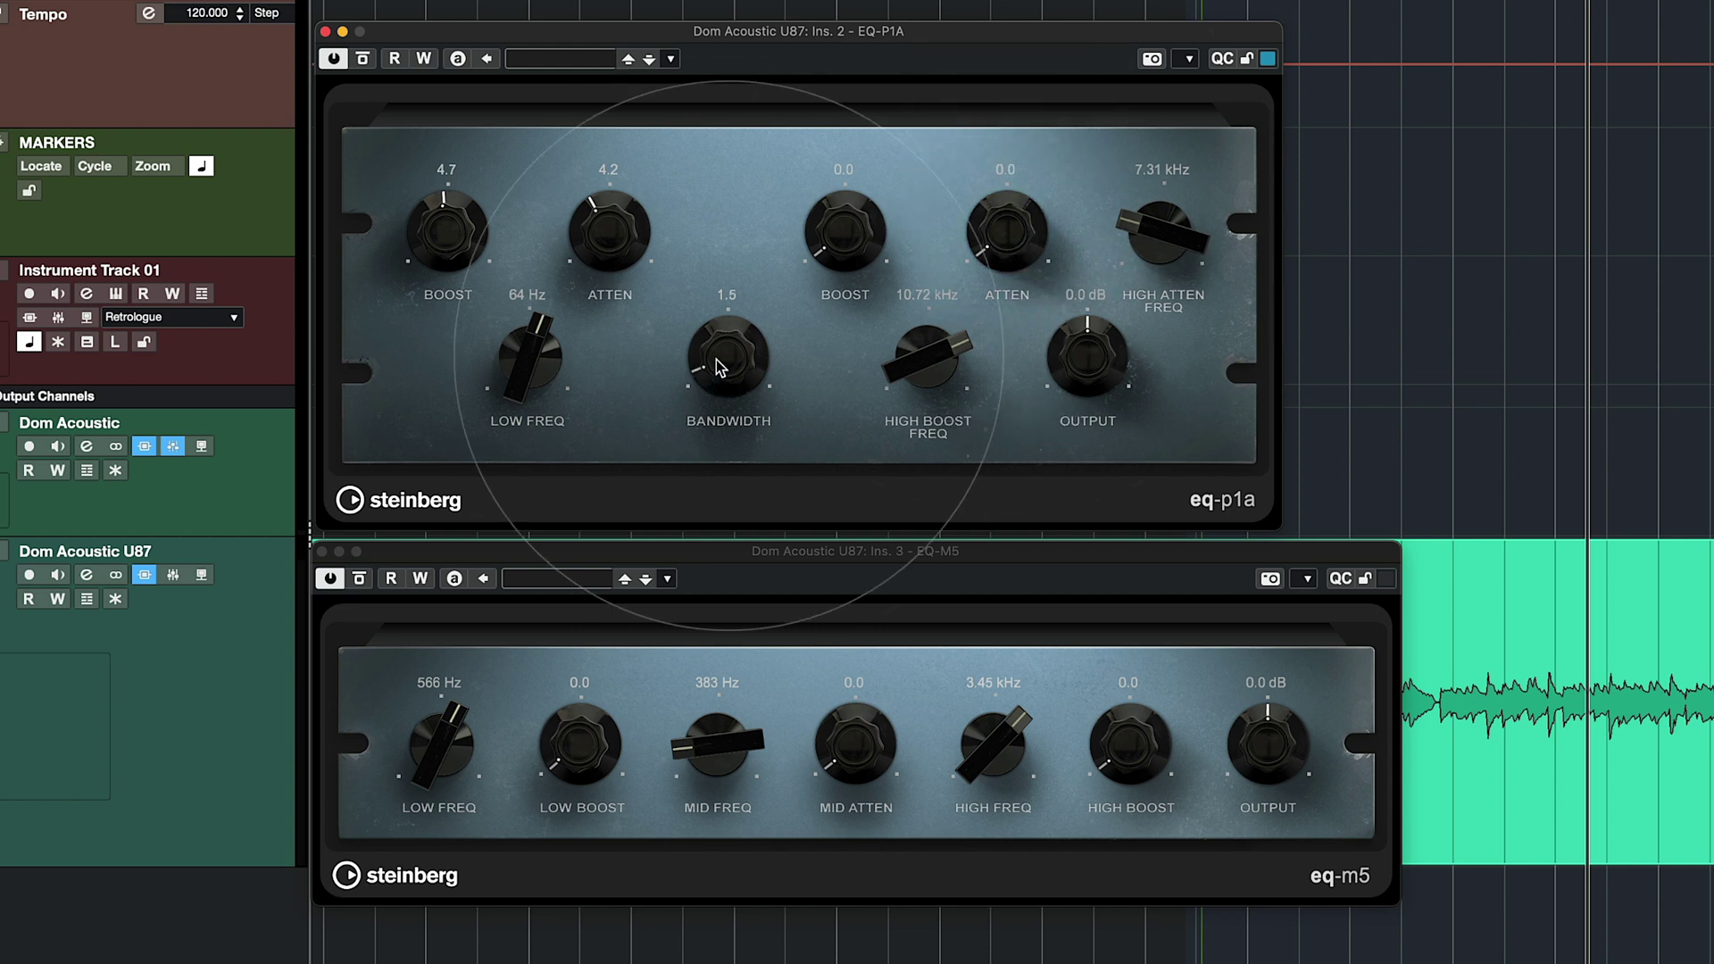
drag(717, 366, 719, 382)
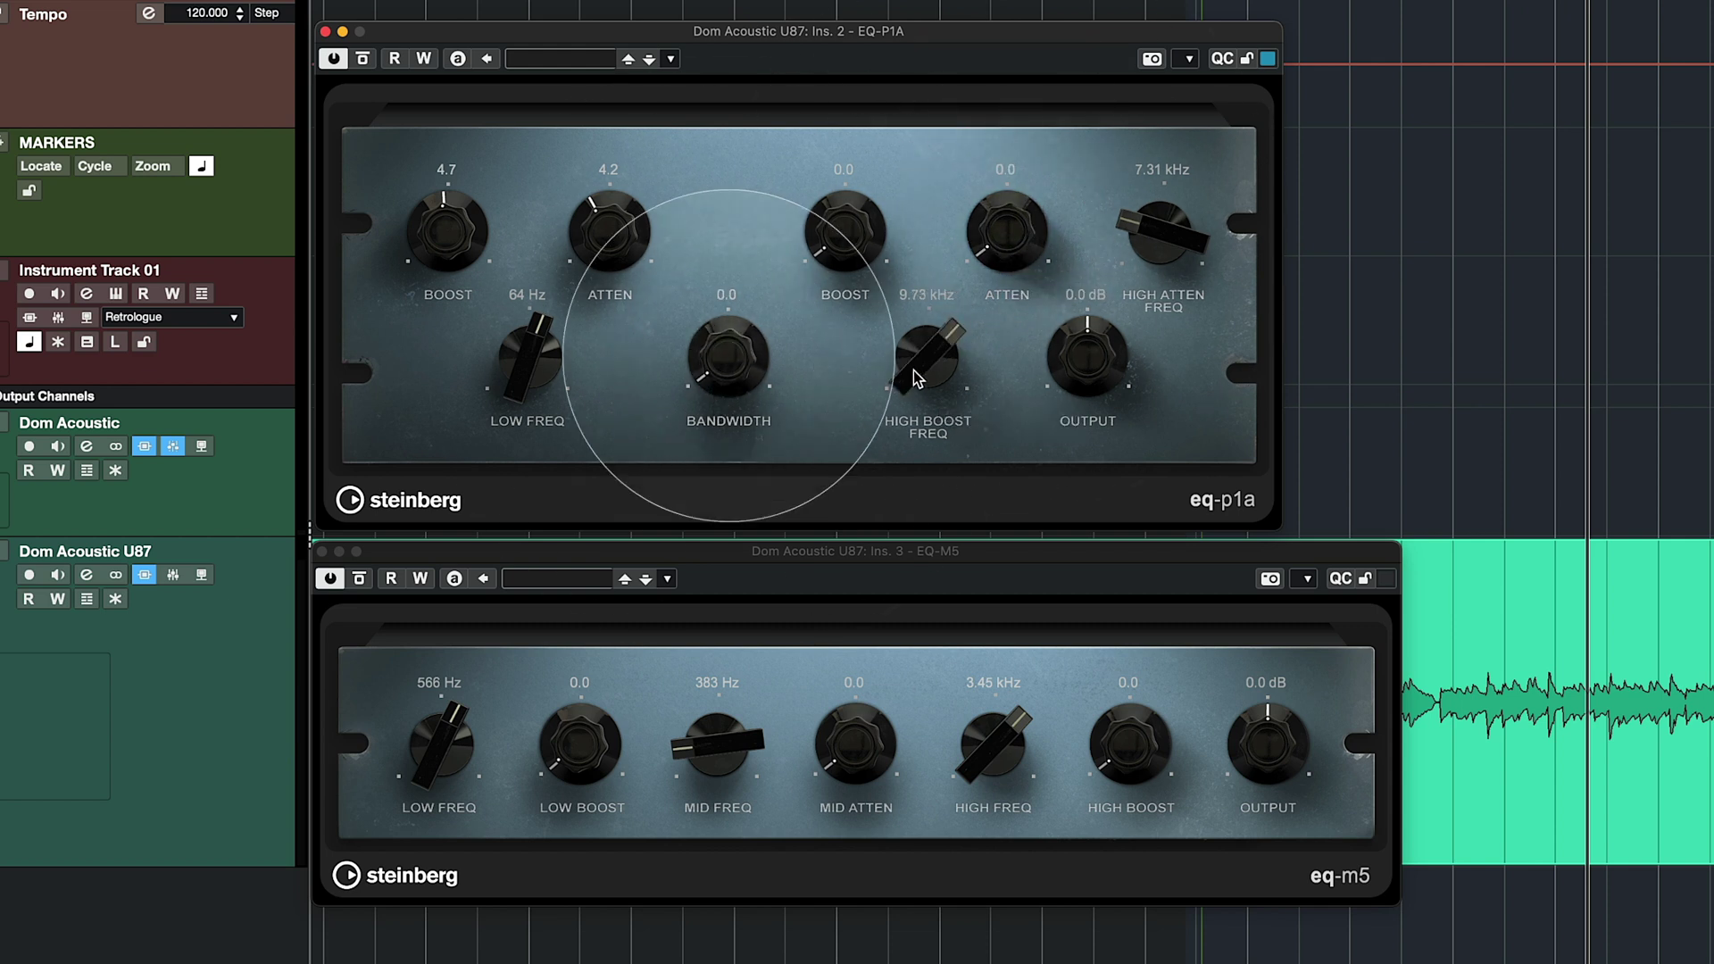
drag(917, 386, 916, 369)
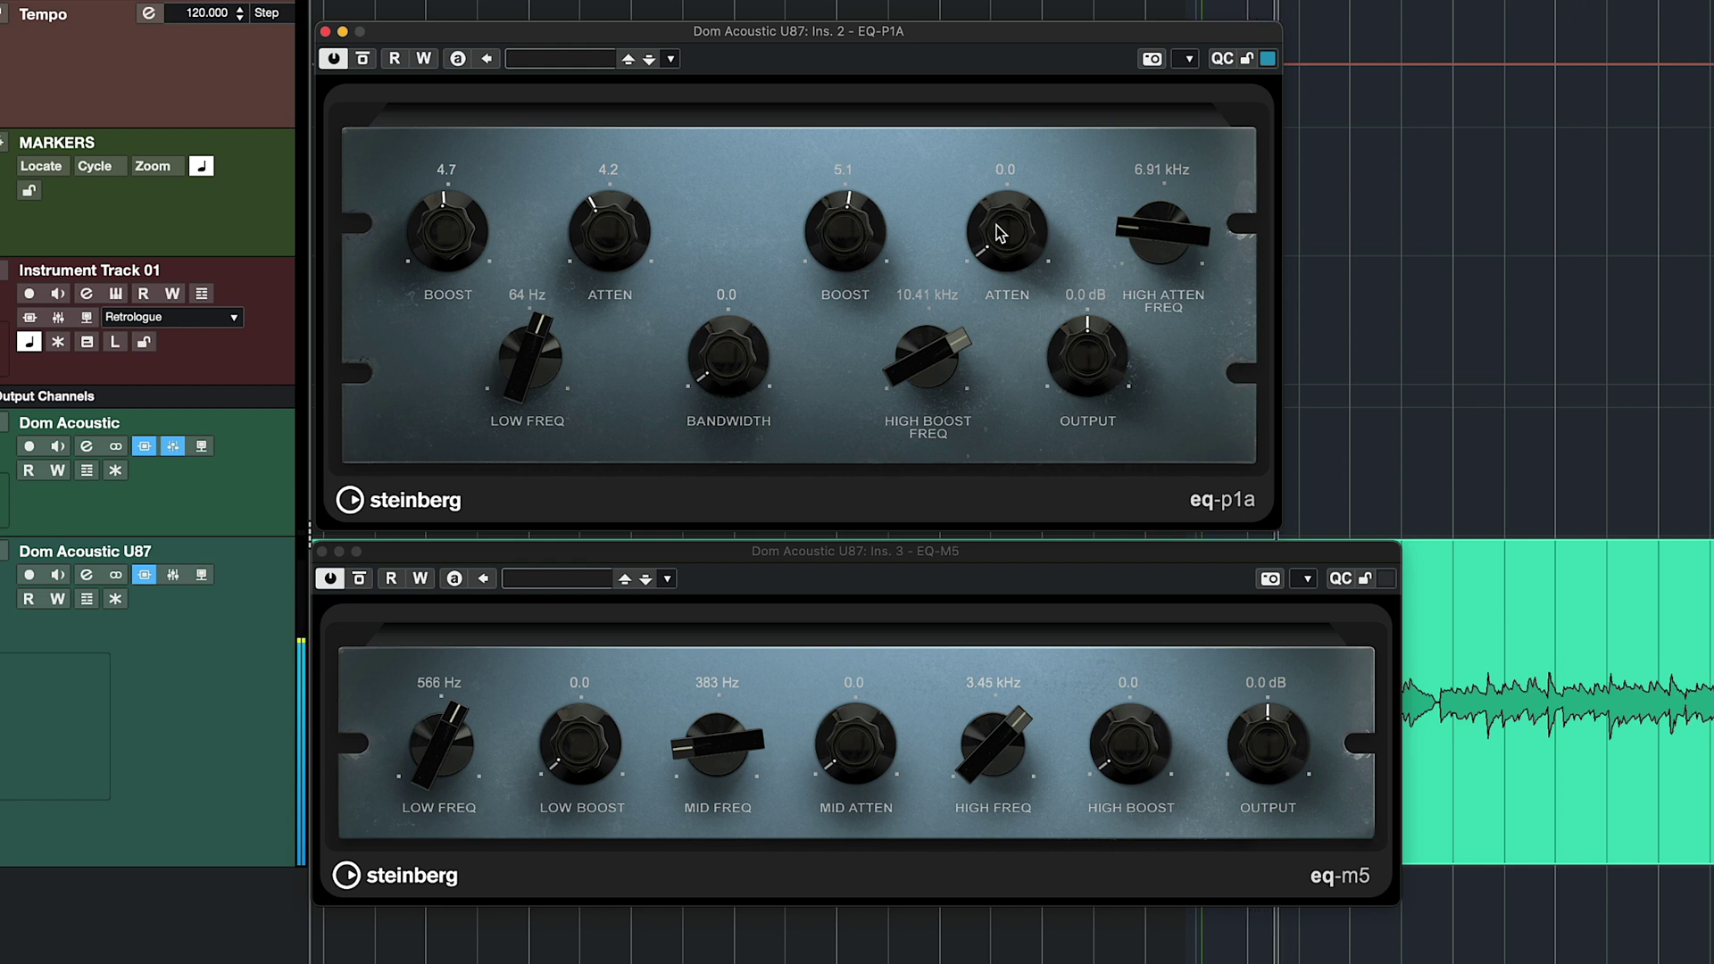
drag(1000, 234, 871, 223)
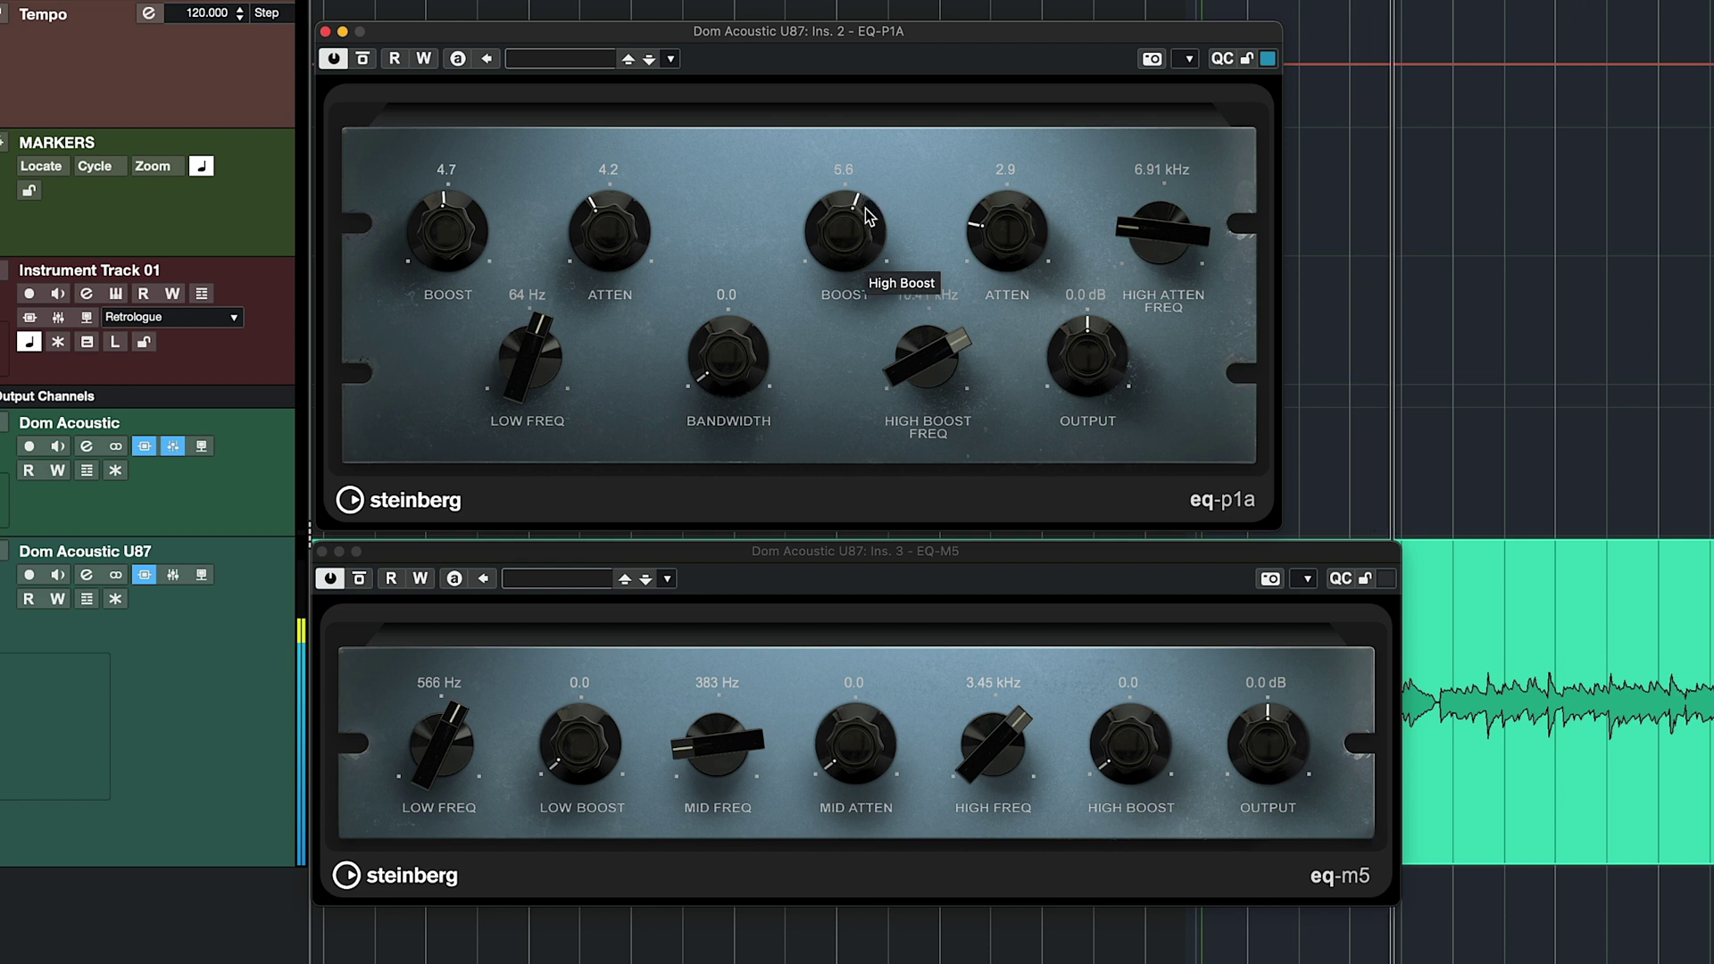
click(363, 61)
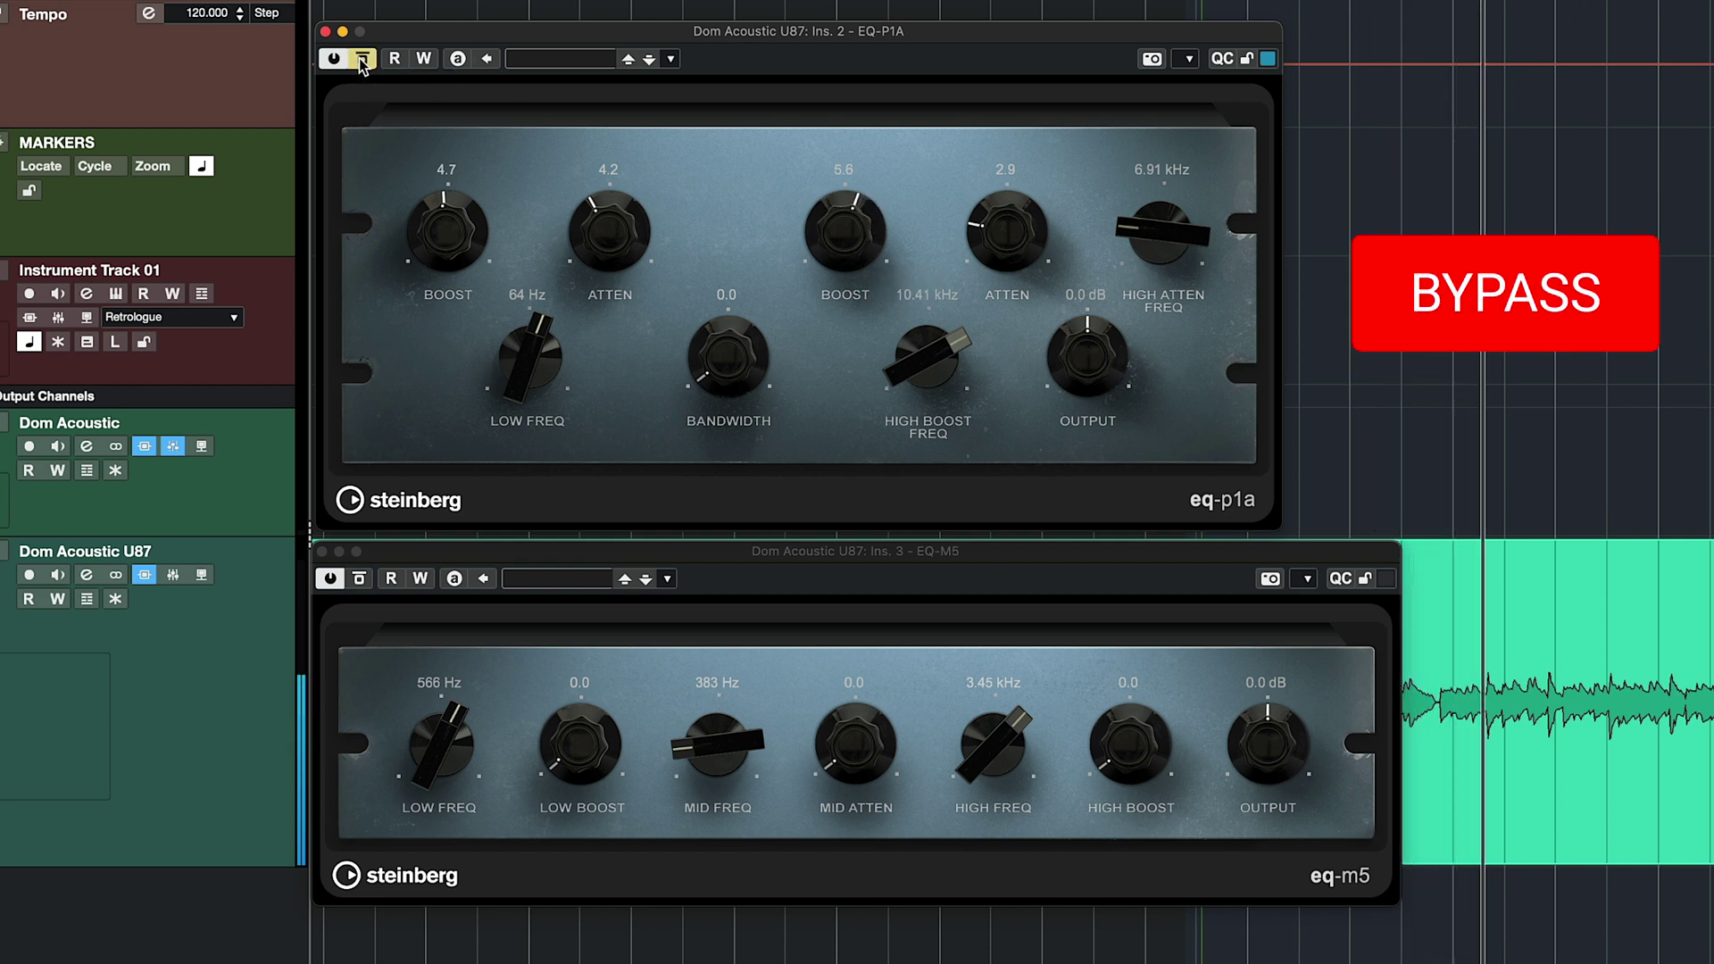
click(362, 59)
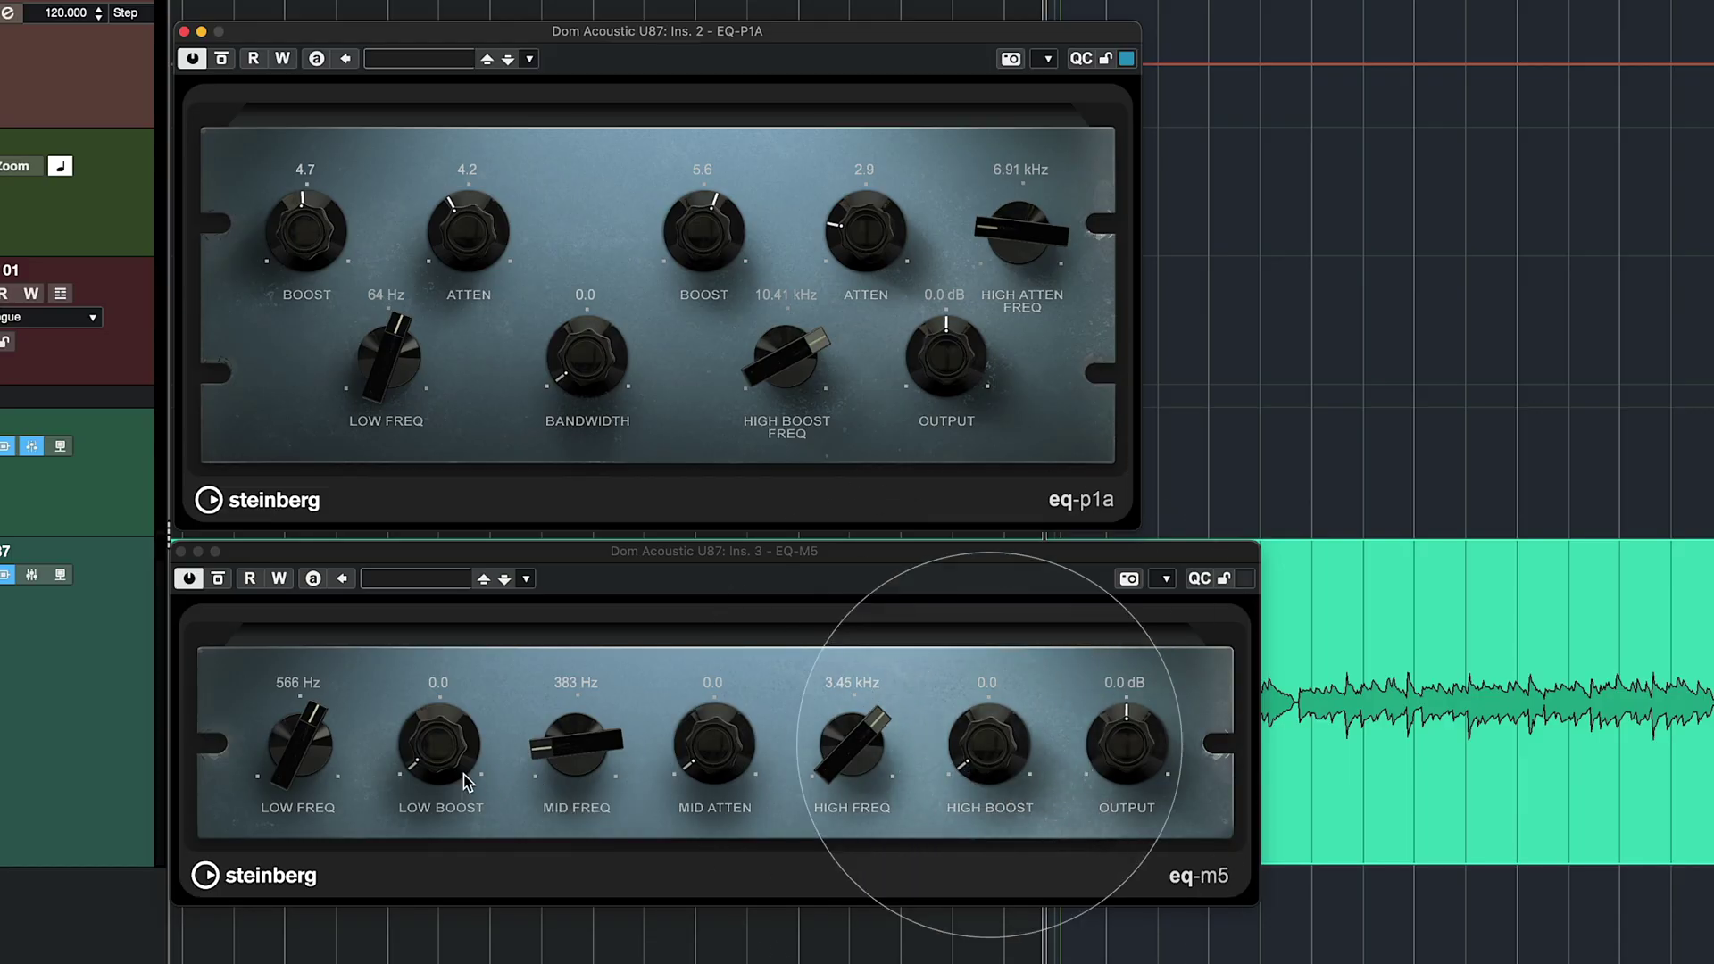
Step: On the EQ-M5, set the low band to 579 Hz and a 2.6 mid cut at 383 Hz
click(415, 753)
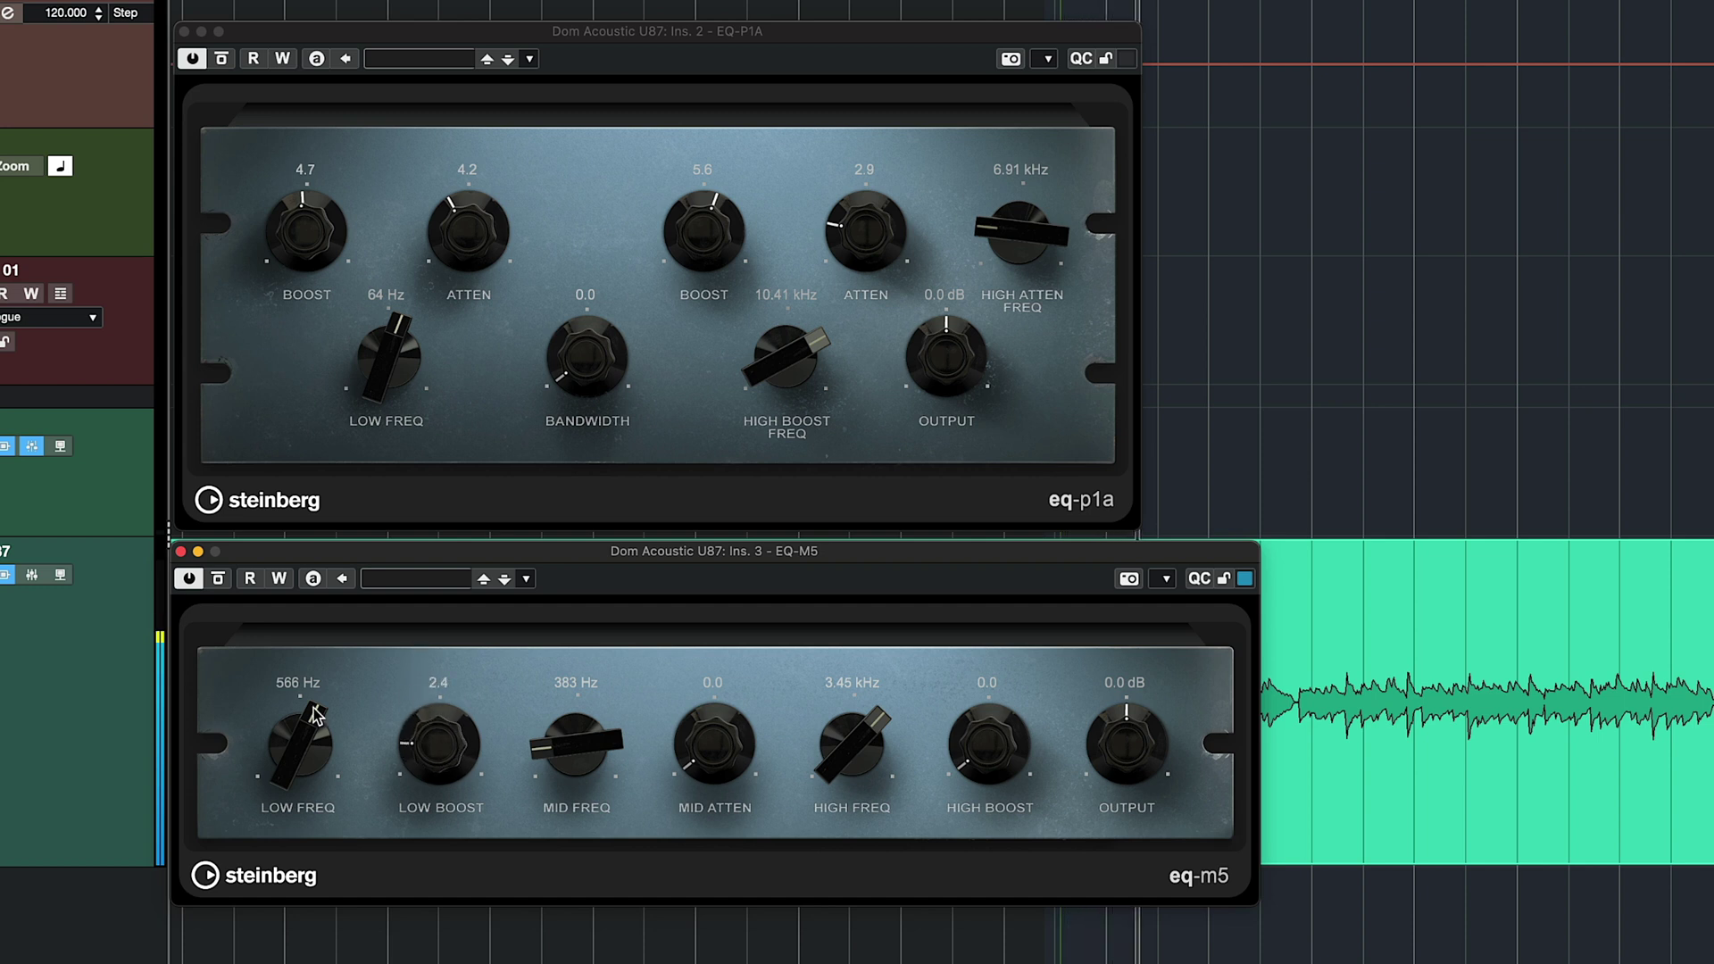
drag(314, 714, 308, 722)
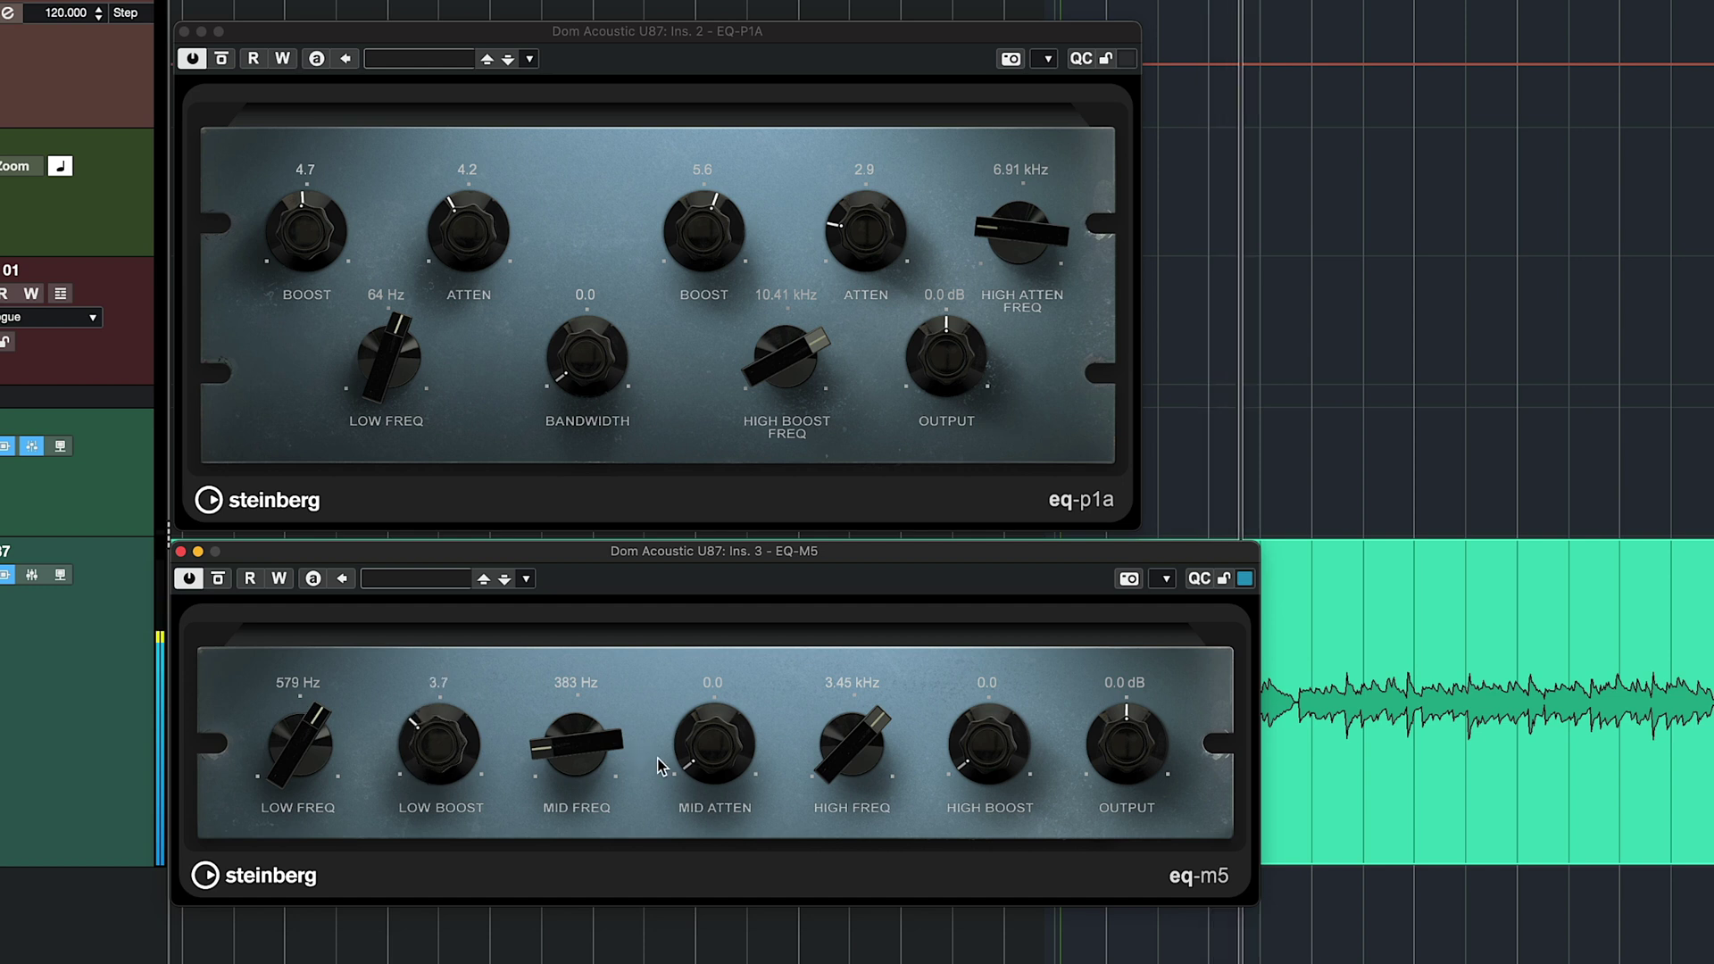
drag(692, 745, 681, 700)
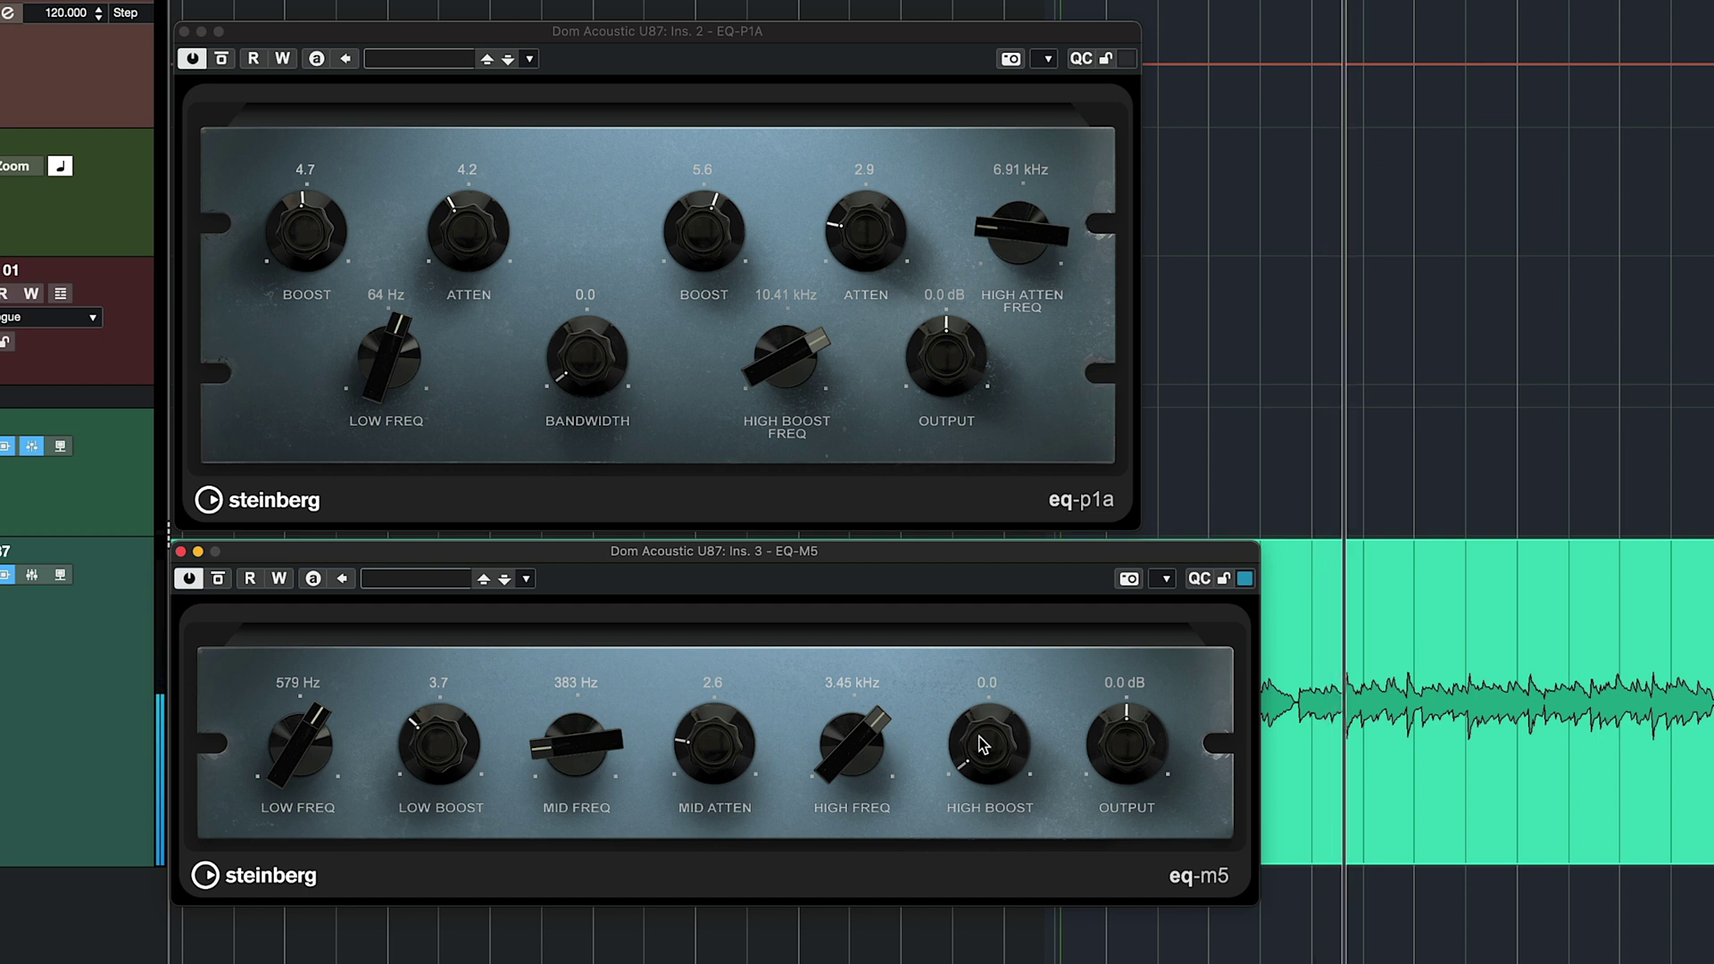
drag(975, 749, 980, 692)
Step: Set the EQ-M5 high band to a 4.4 boost at 3.51 kHz
drag(848, 750, 851, 719)
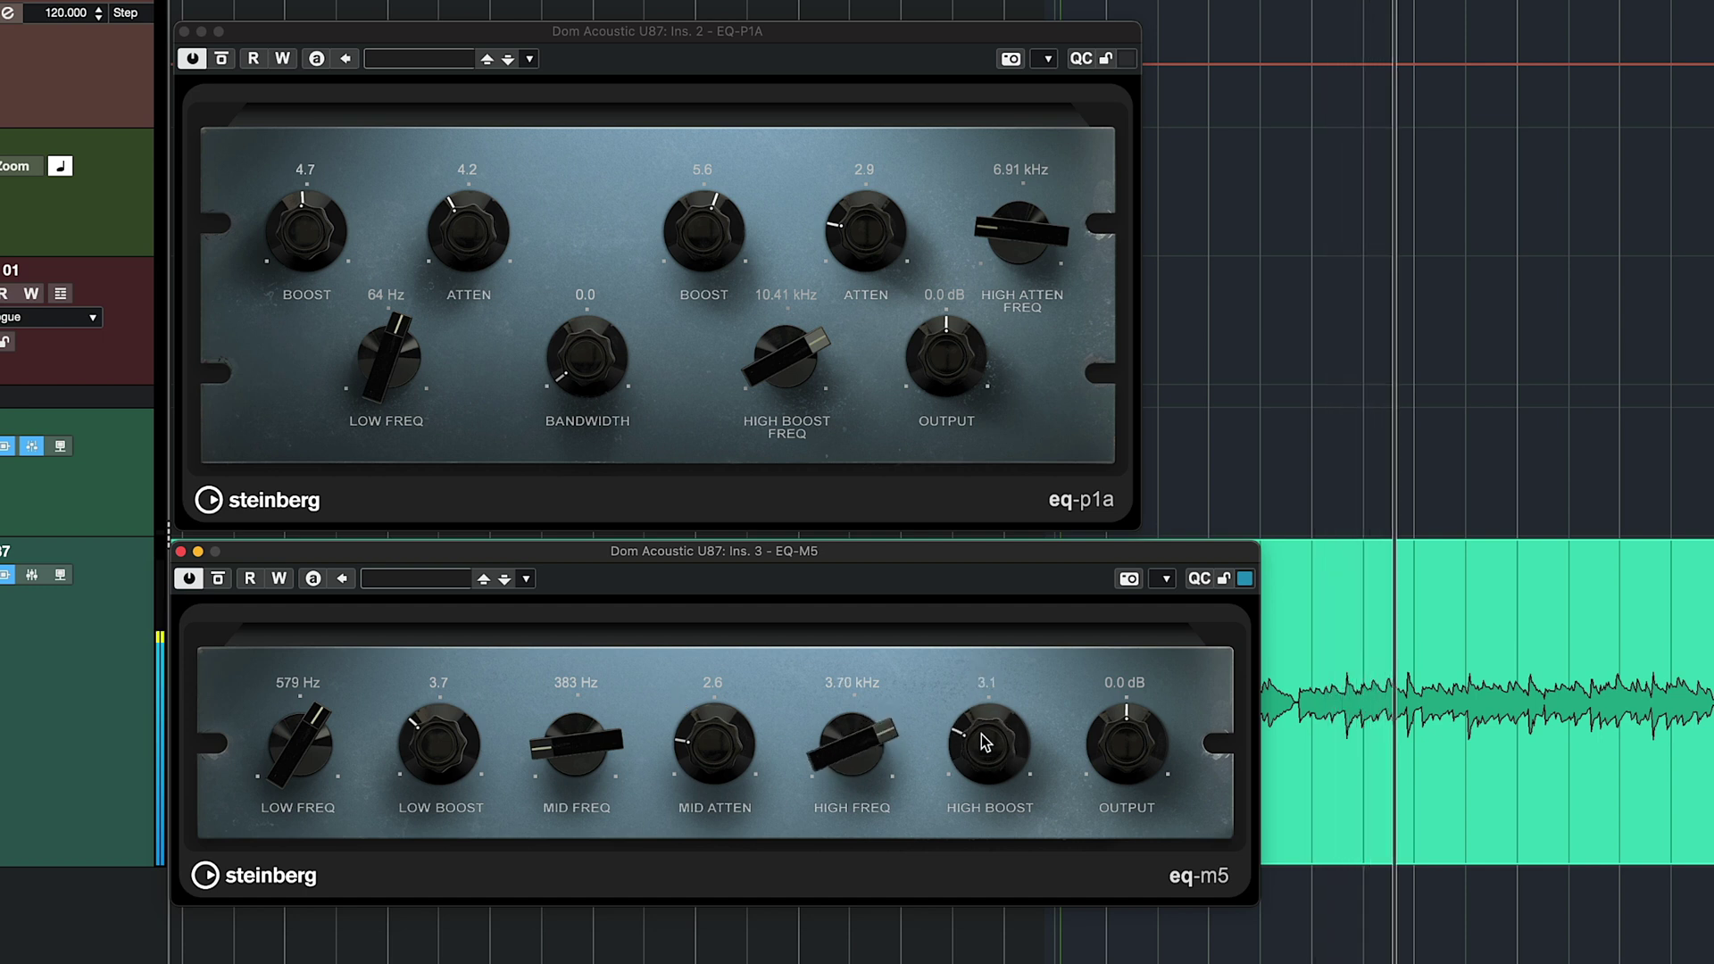
drag(969, 761, 985, 703)
drag(853, 753, 858, 765)
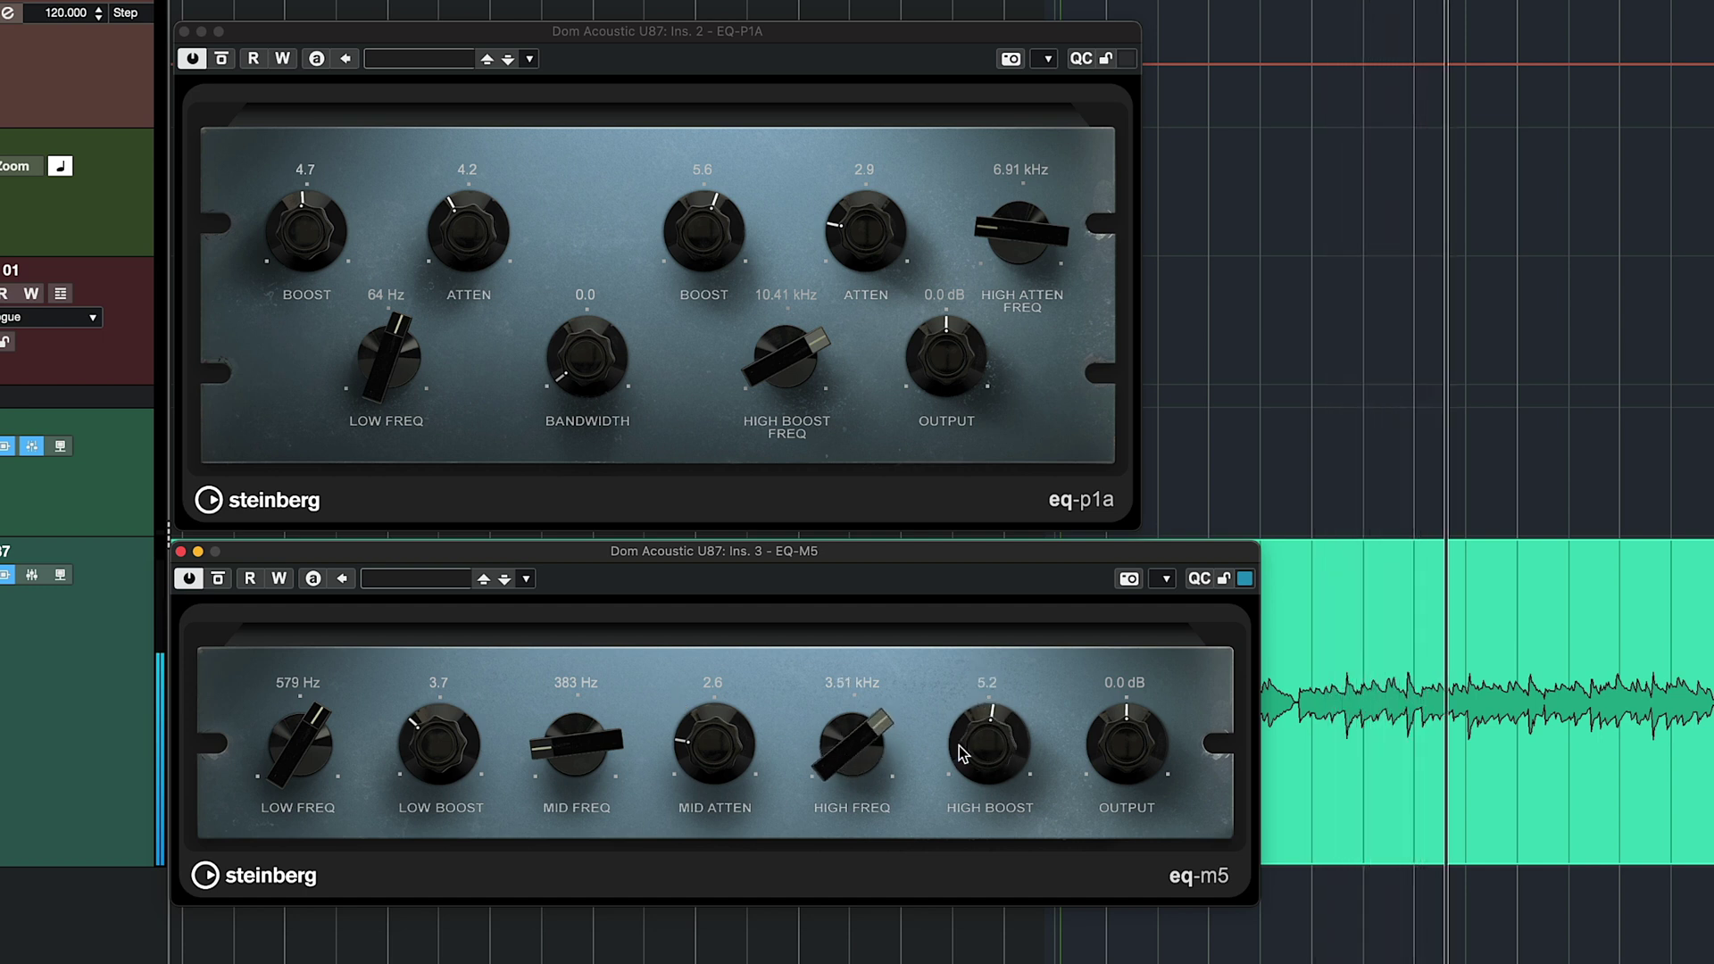
drag(961, 754, 967, 773)
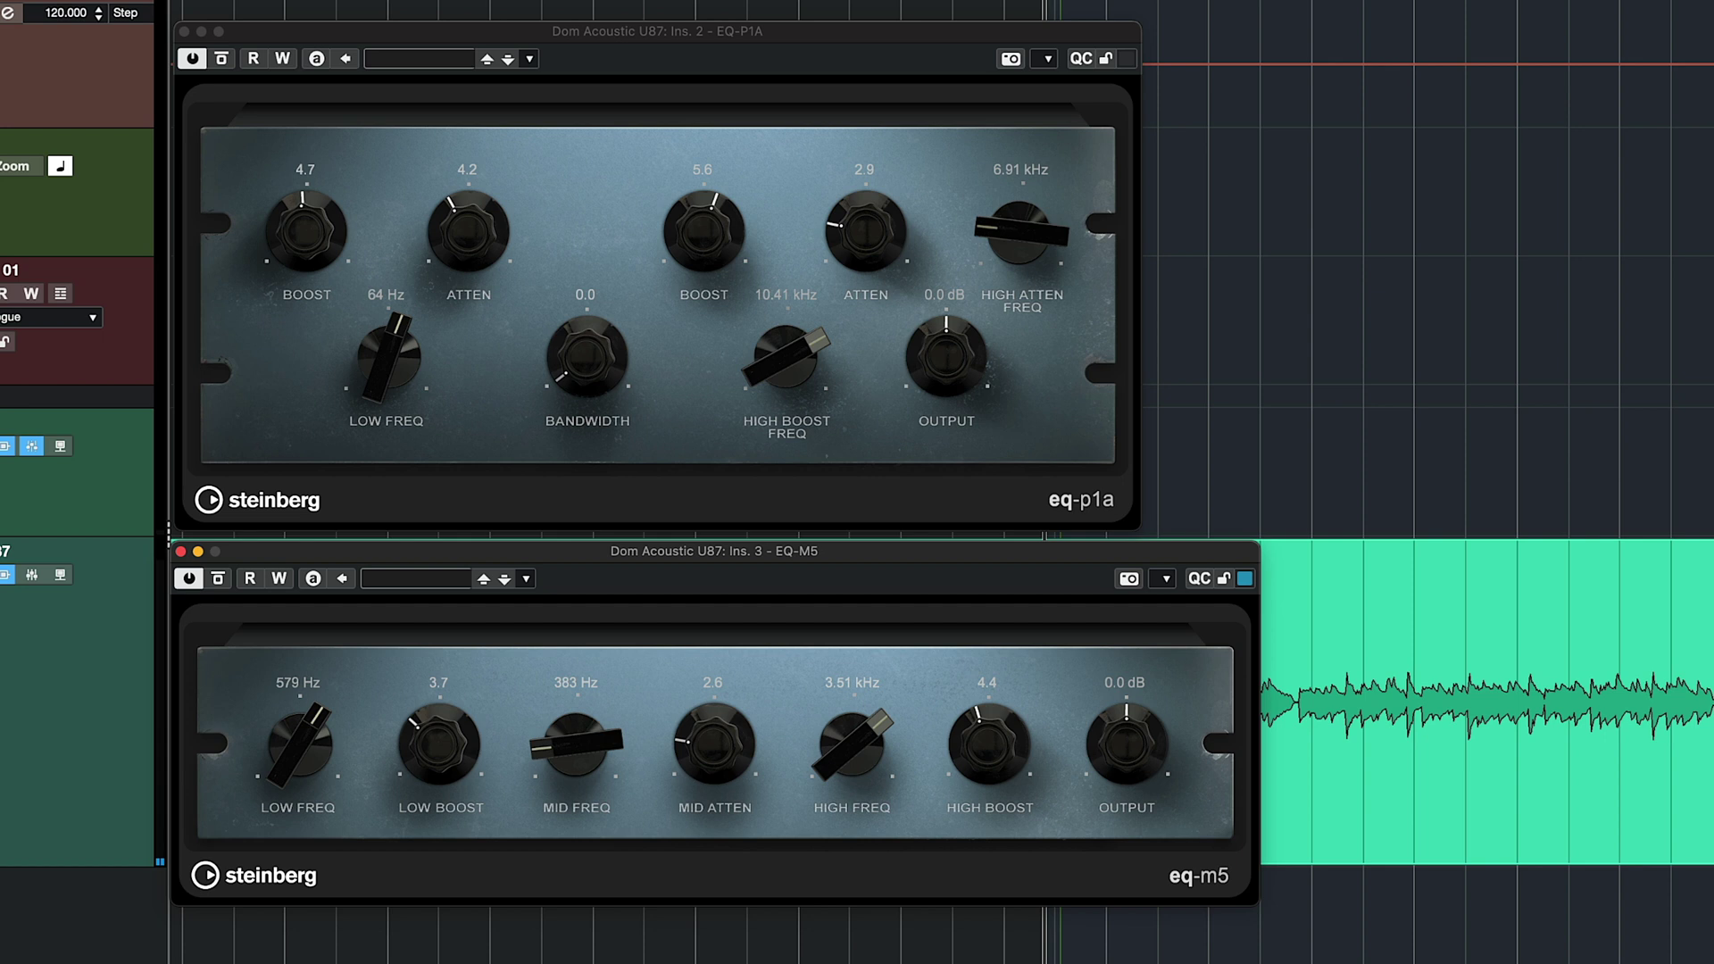
Step: A/B both guitar EQ inserts twice with the track's insert bypass, leaving them active
click(6, 574)
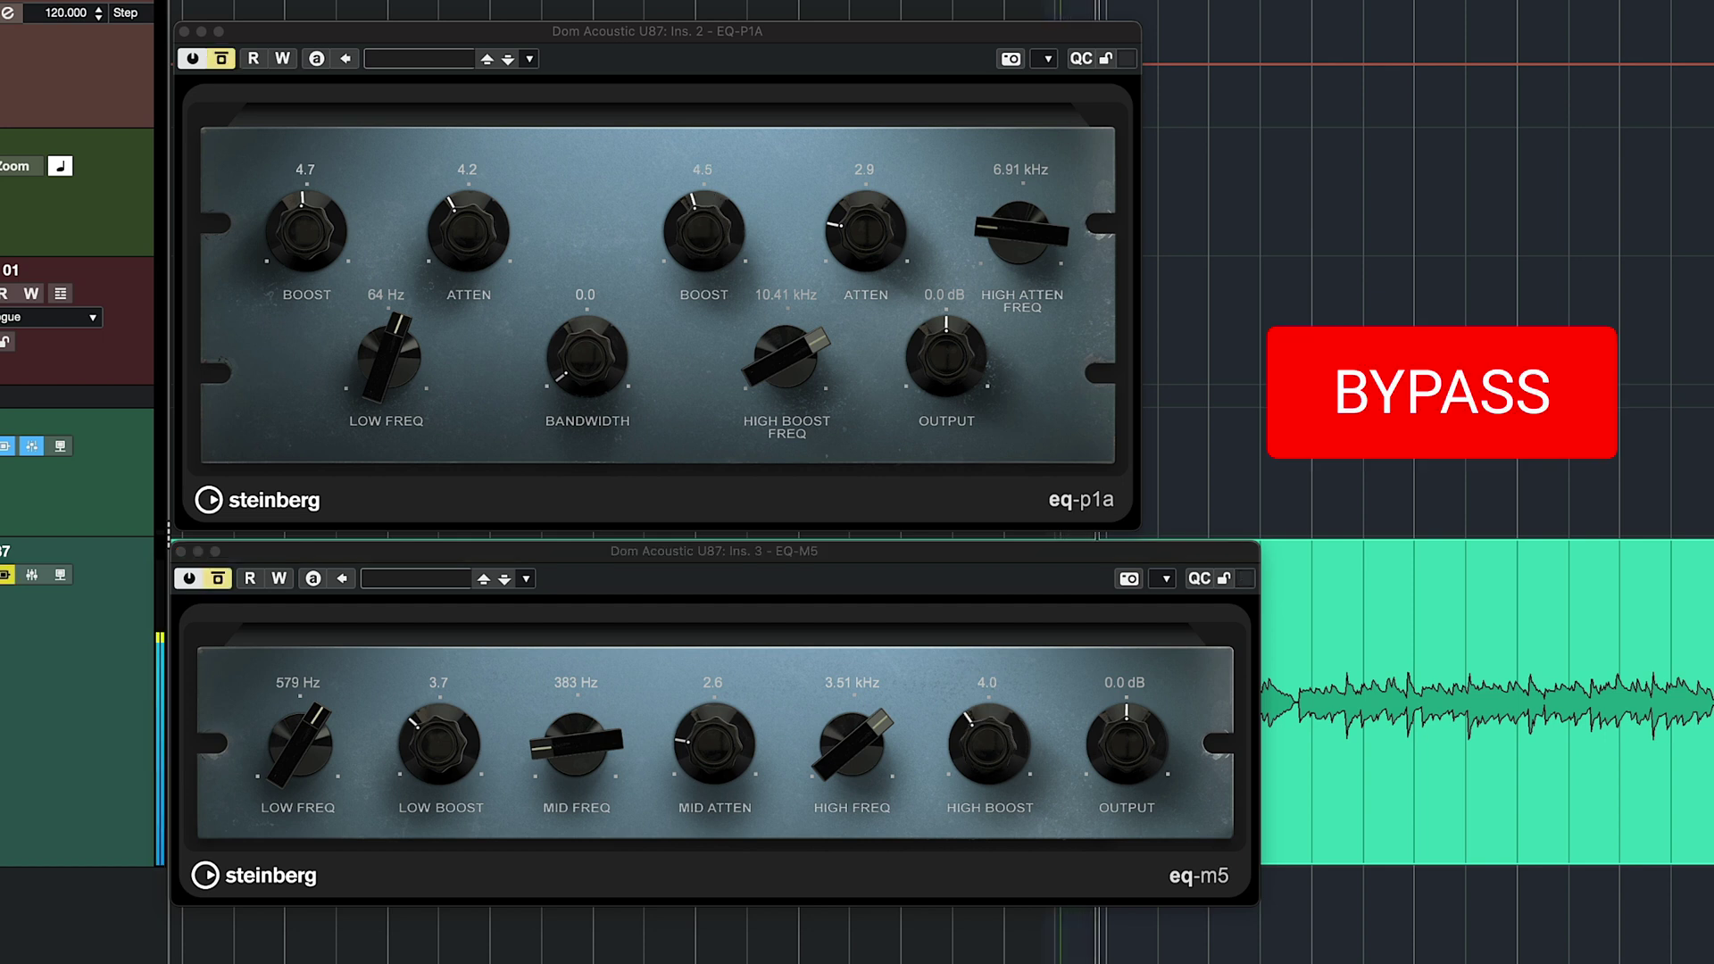
click(6, 575)
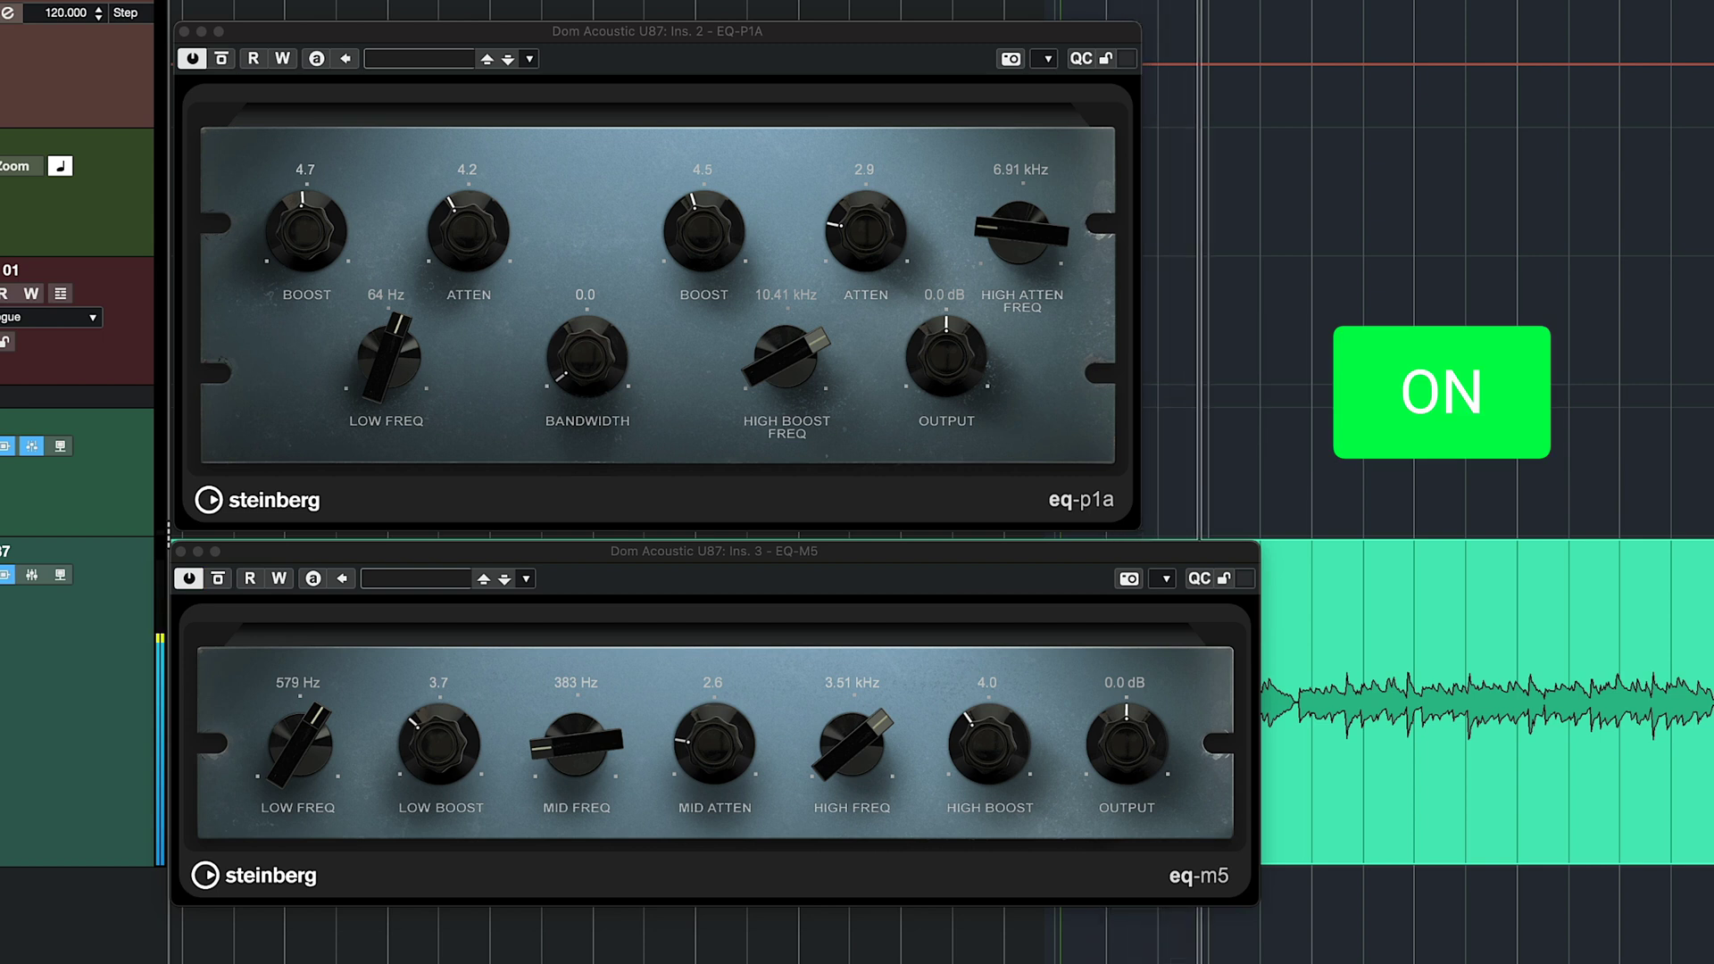
click(5, 574)
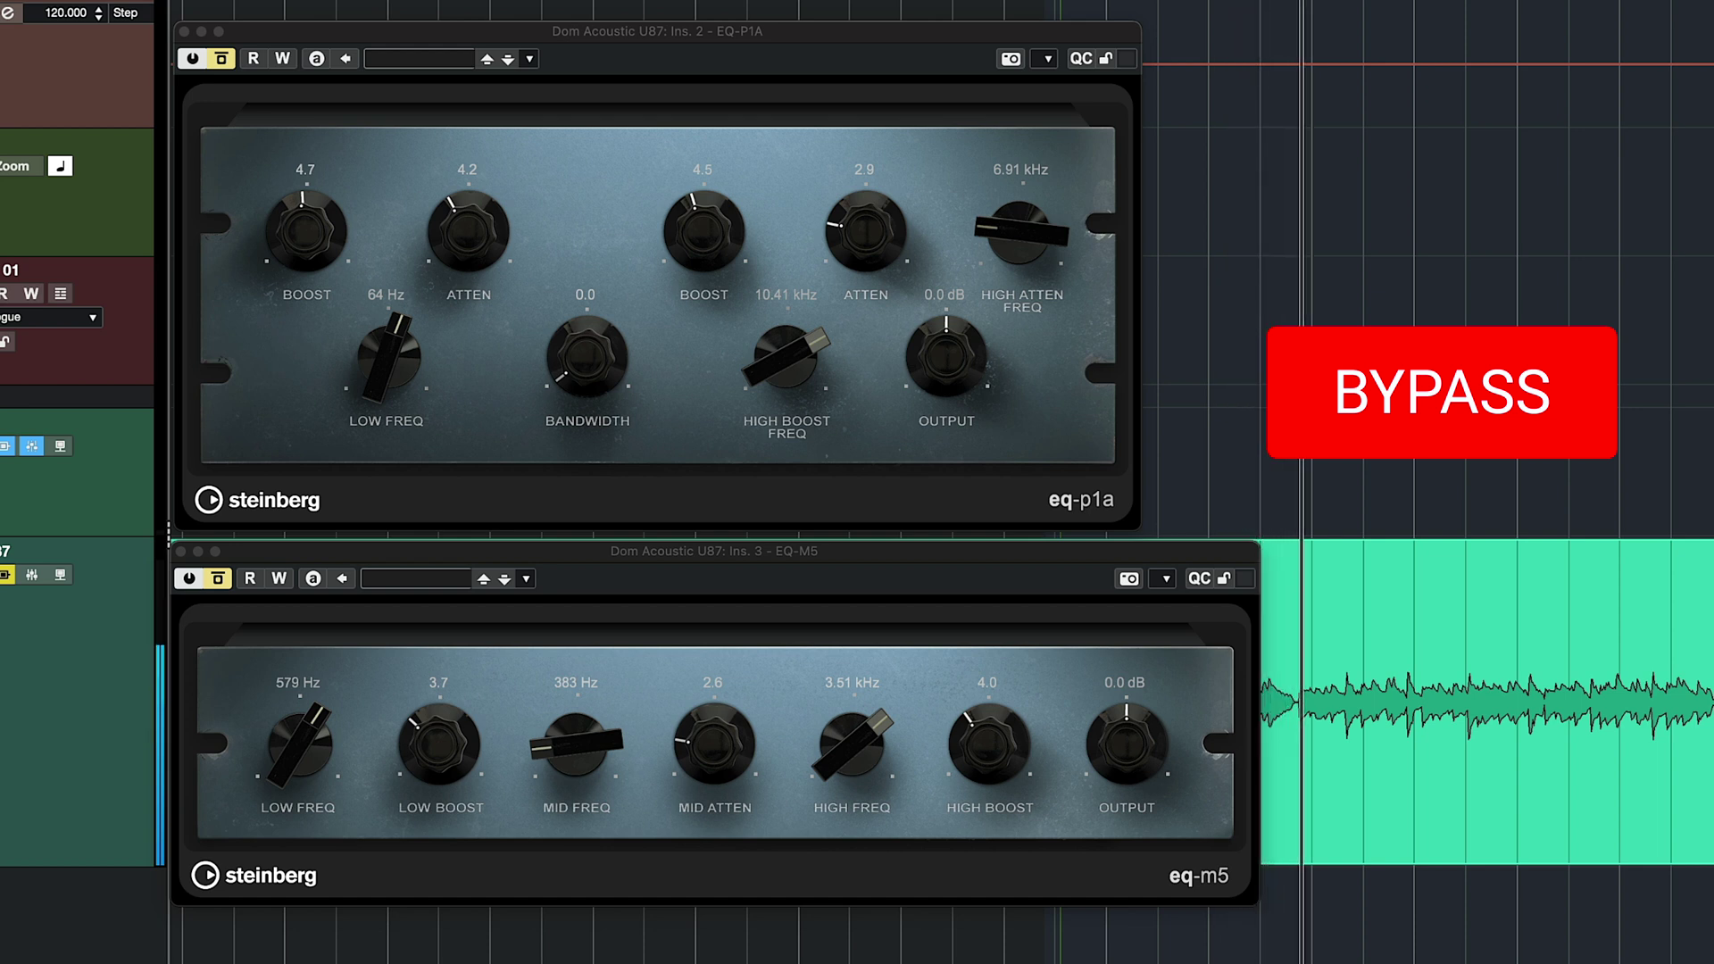
click(6, 574)
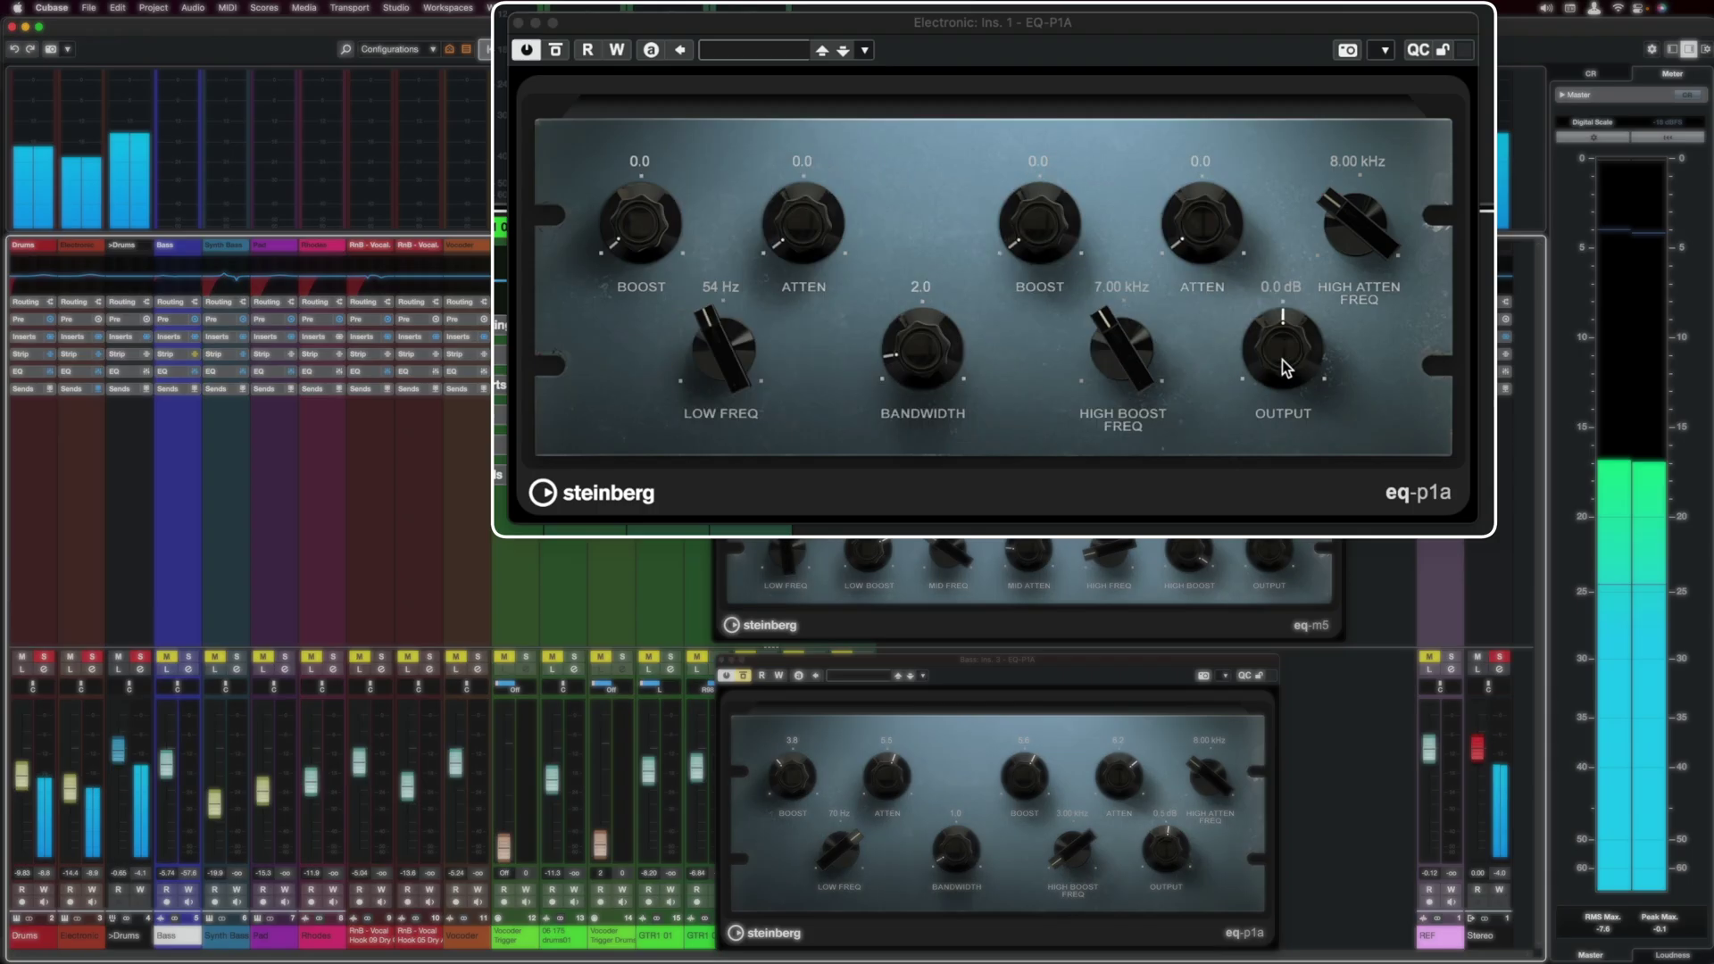
Step: Set the Electronic EQ-P1A low band to boost 4.7 and attenuate 3.1 at 54 Hz
drag(630, 239, 631, 227)
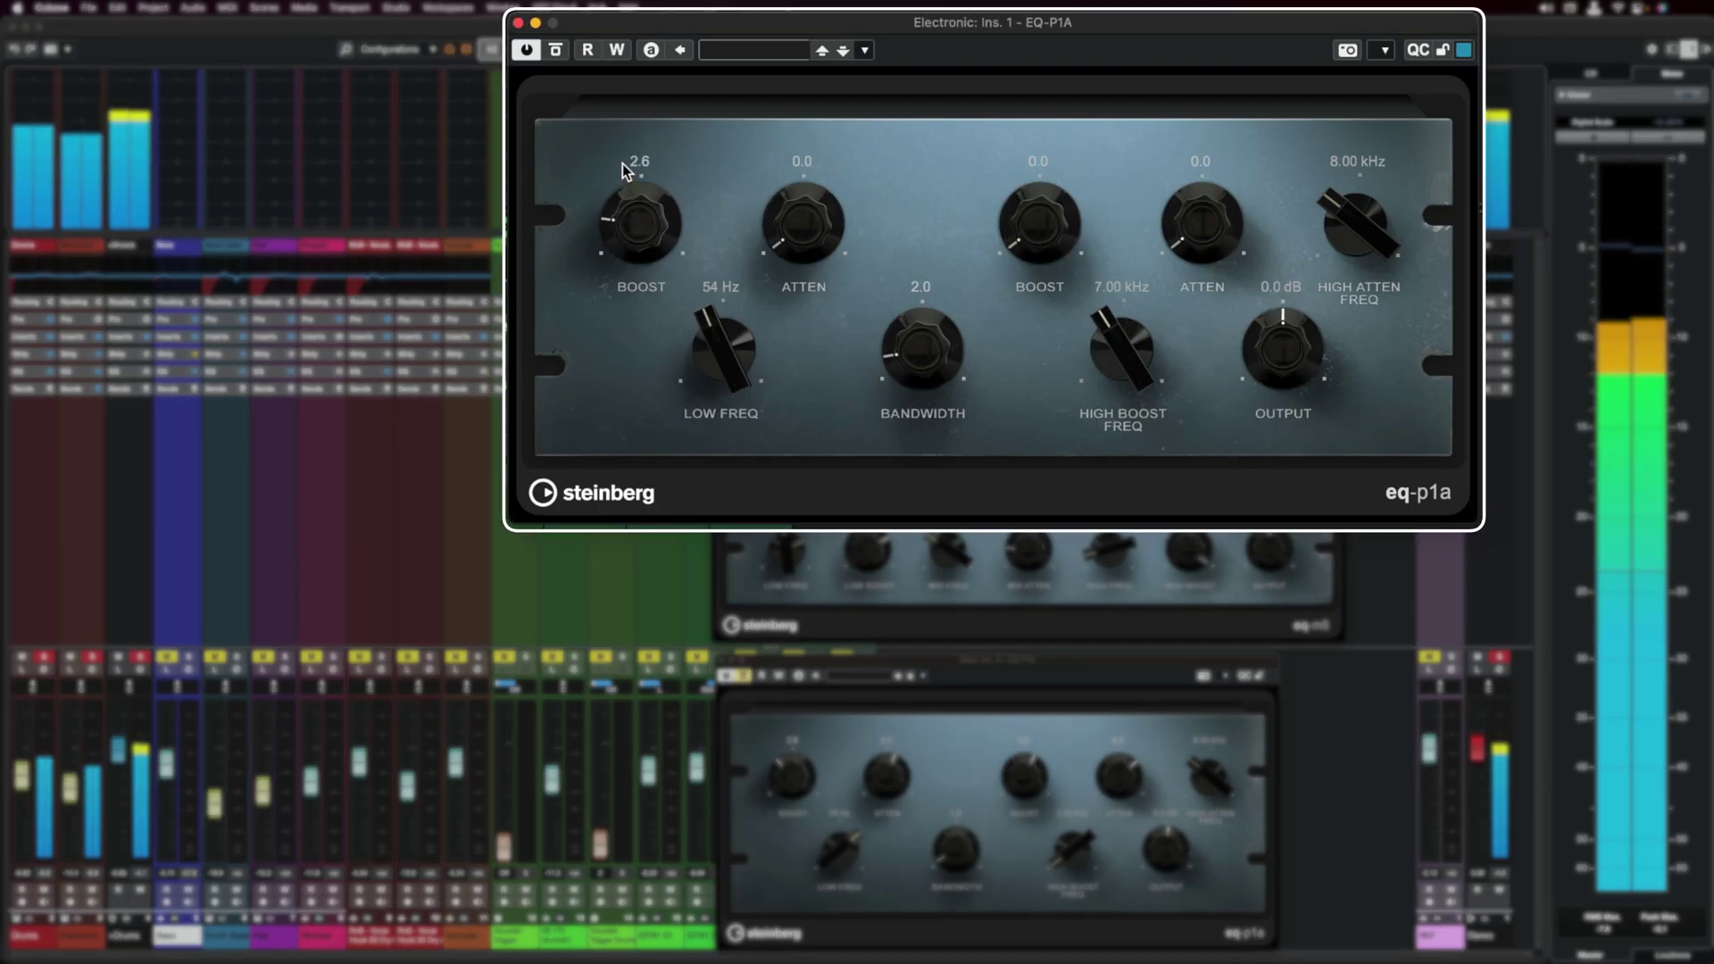
mouse_move(627, 134)
mouse_down()
mouse_move(630, 118)
mouse_move(630, 142)
mouse_up()
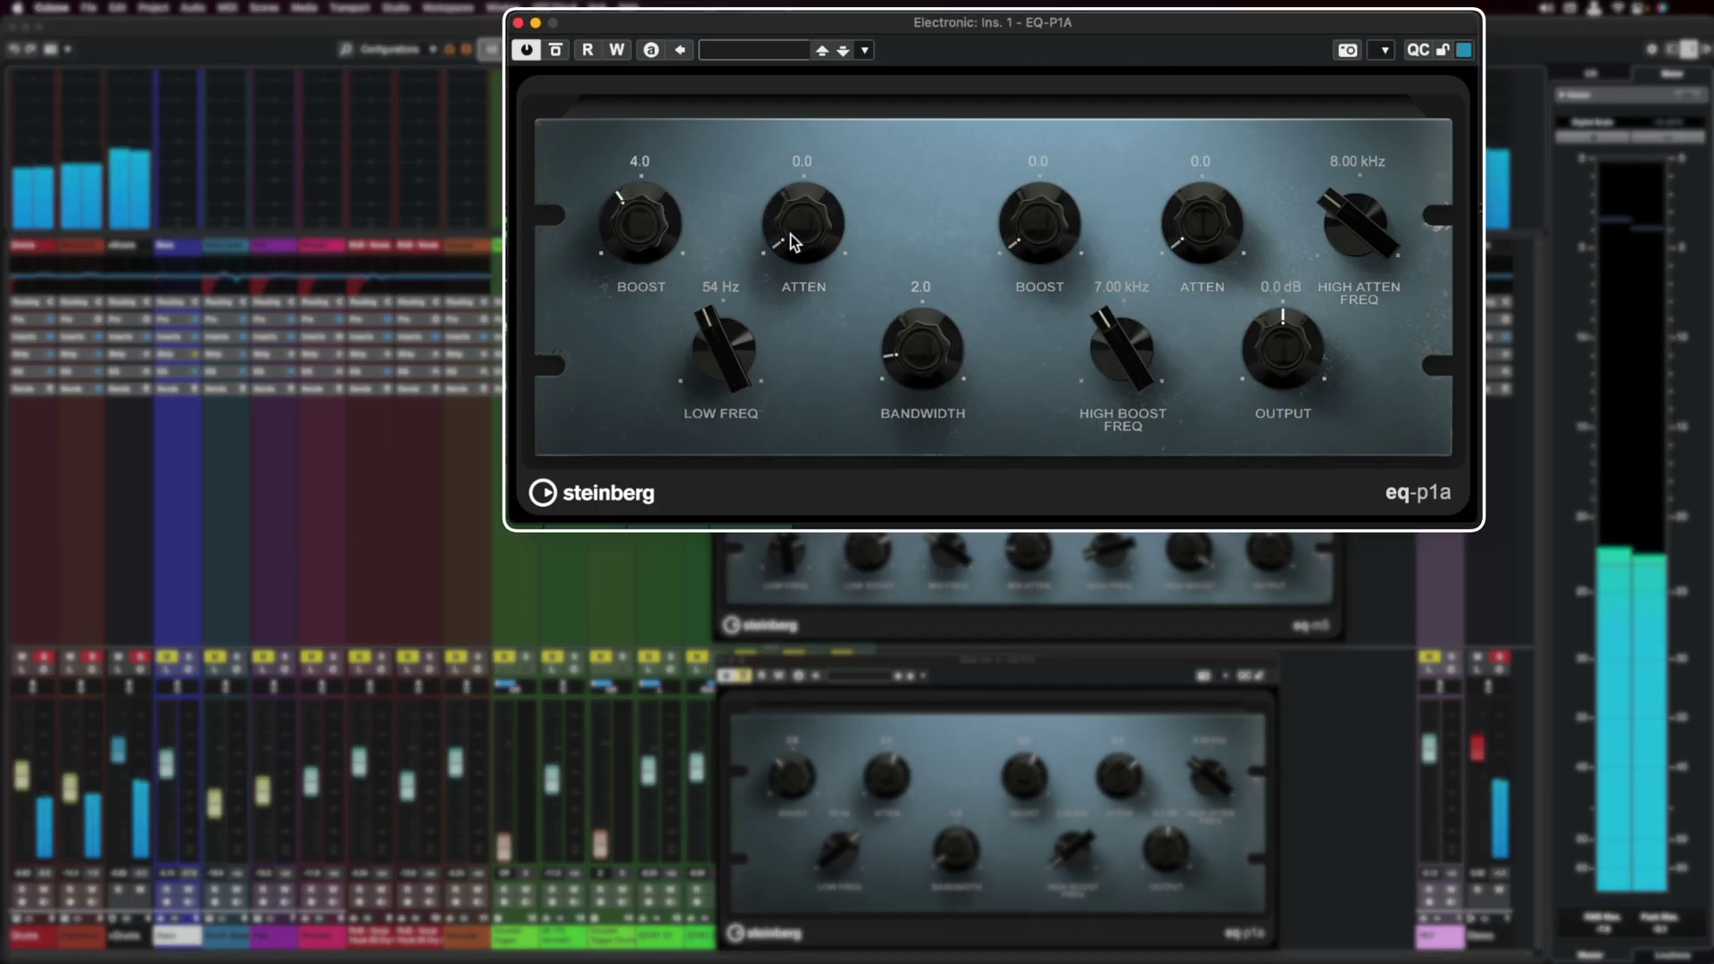
drag(793, 193, 792, 166)
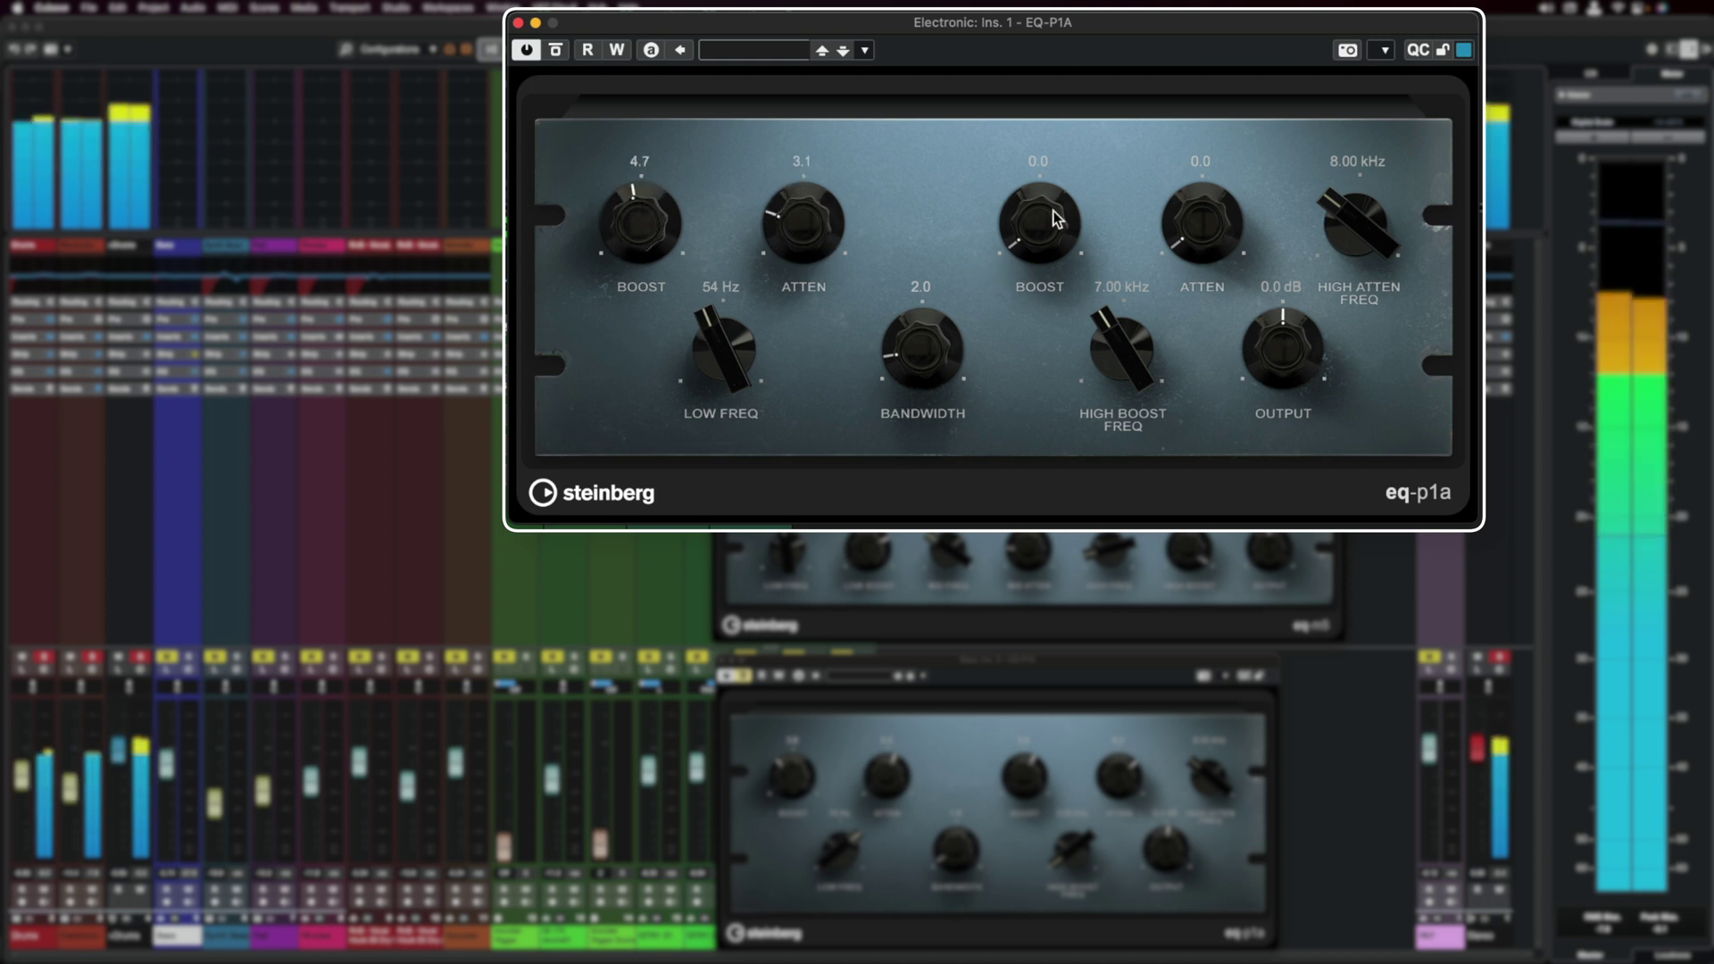
Step: Boost the highs 7.5 at 6.74 kHz with 0.9 attenuation, then bypass the EQ
drag(1053, 211, 1043, 28)
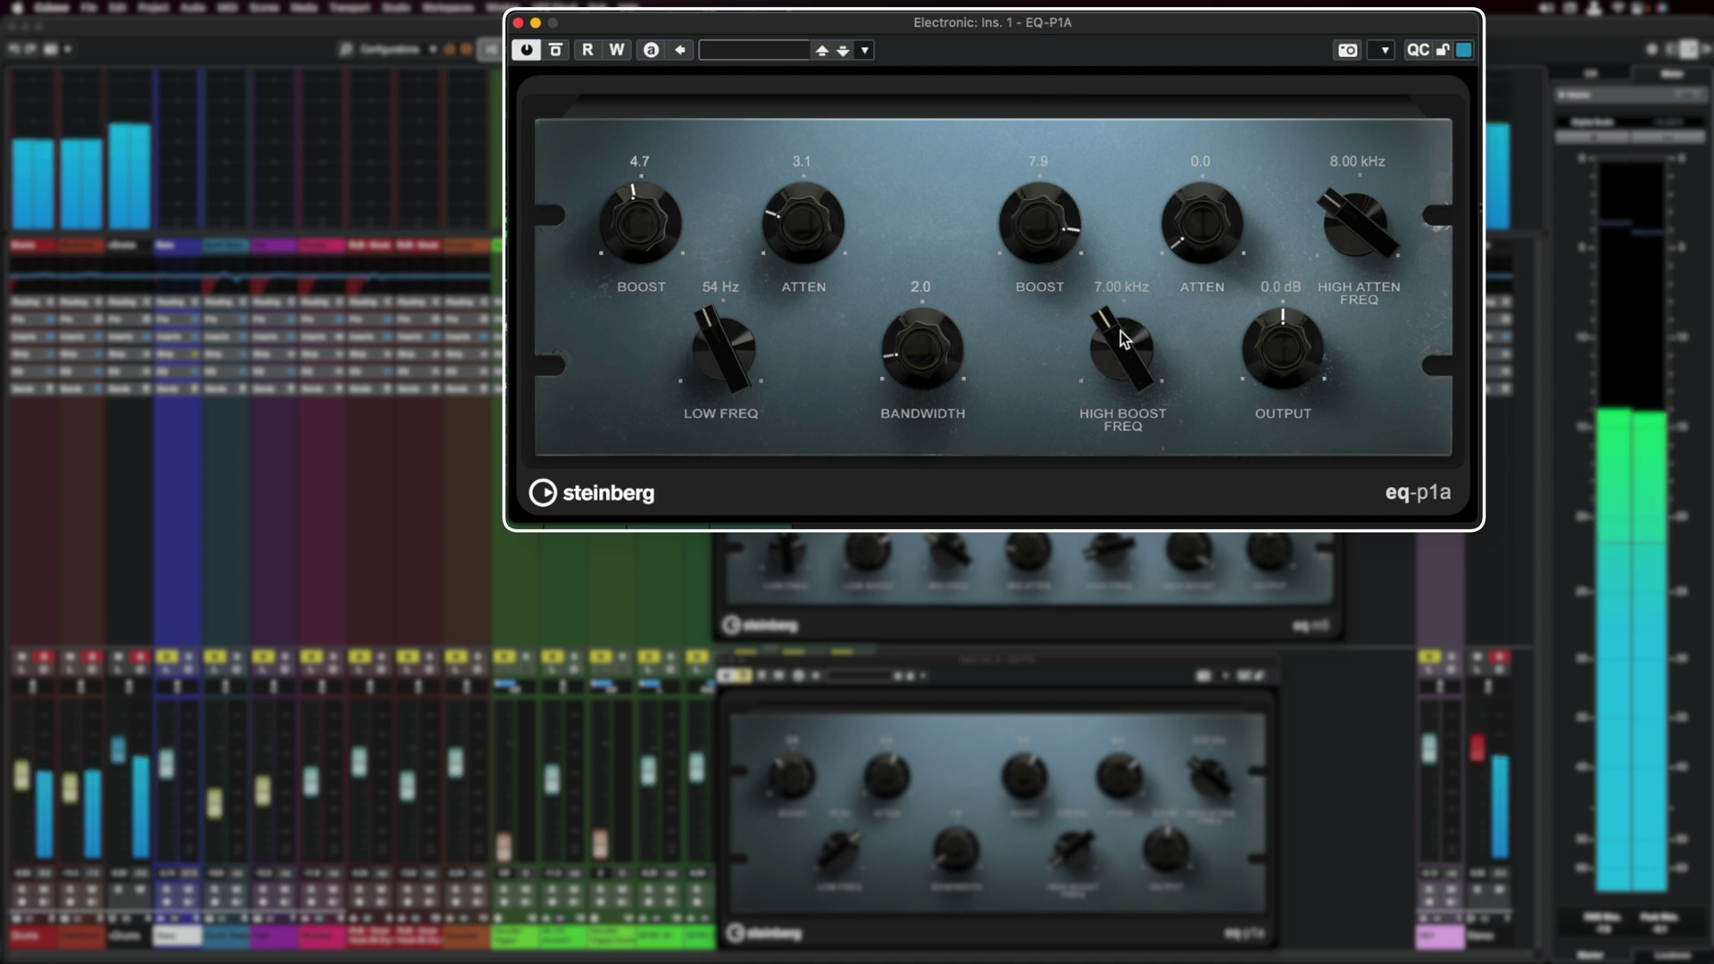
mouse_move(1122, 335)
mouse_down()
mouse_move(1101, 373)
mouse_move(1107, 337)
mouse_up()
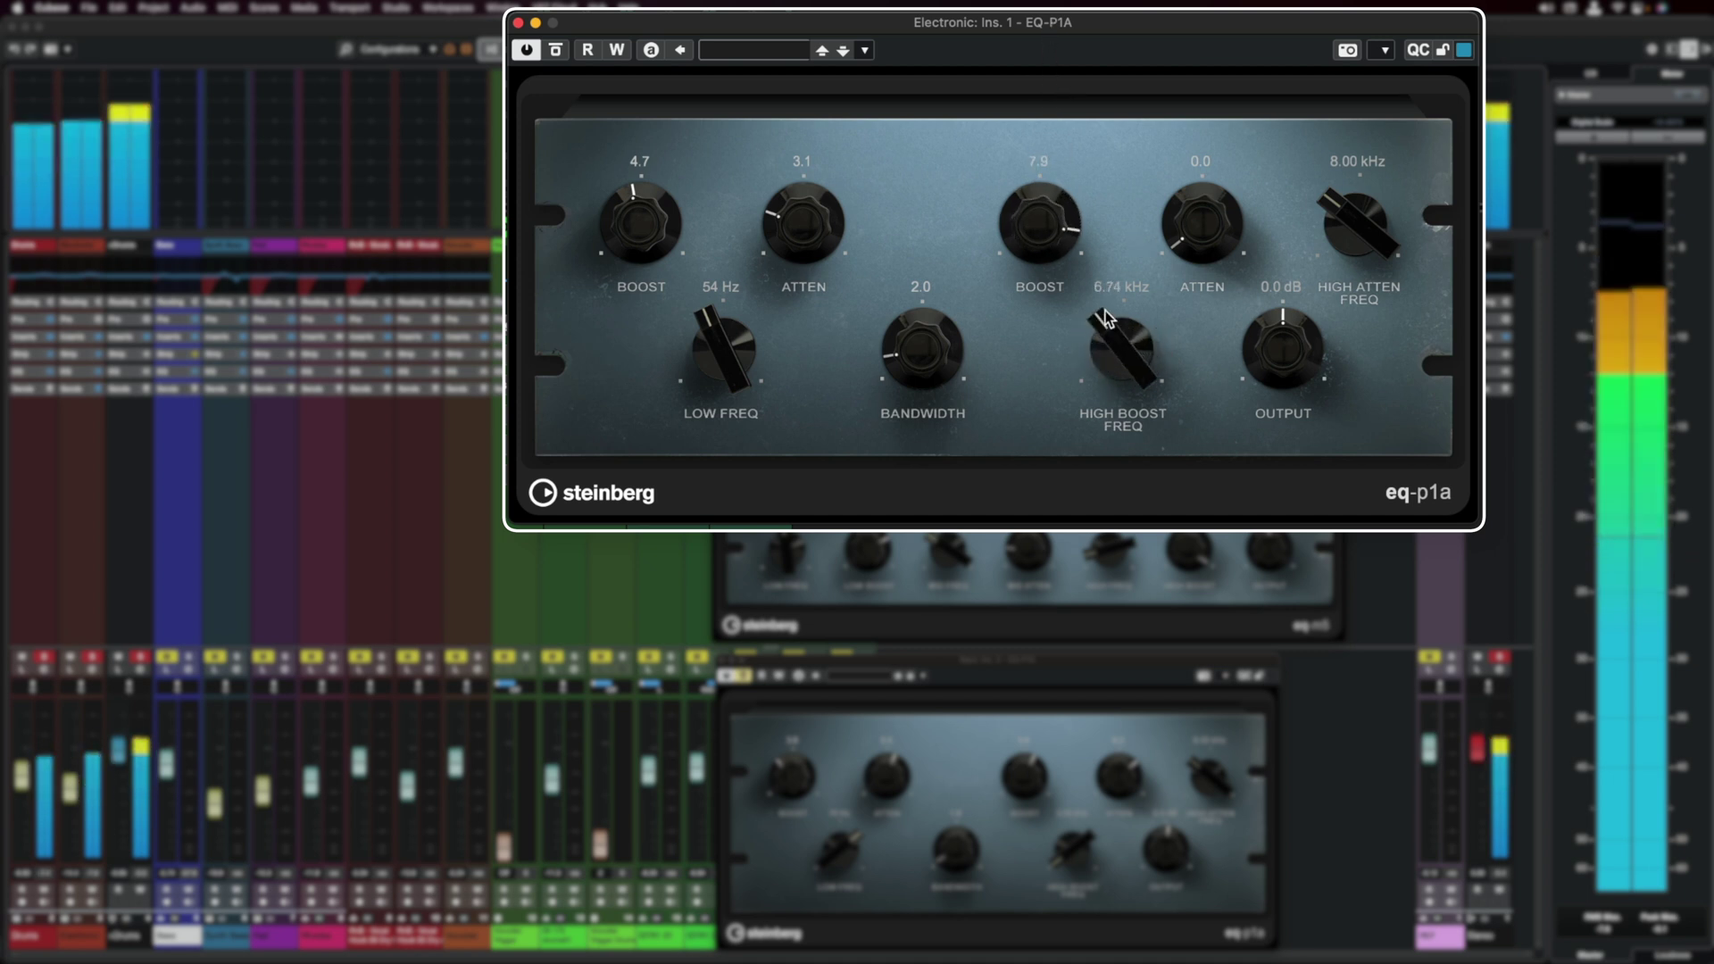
drag(1196, 222, 1191, 189)
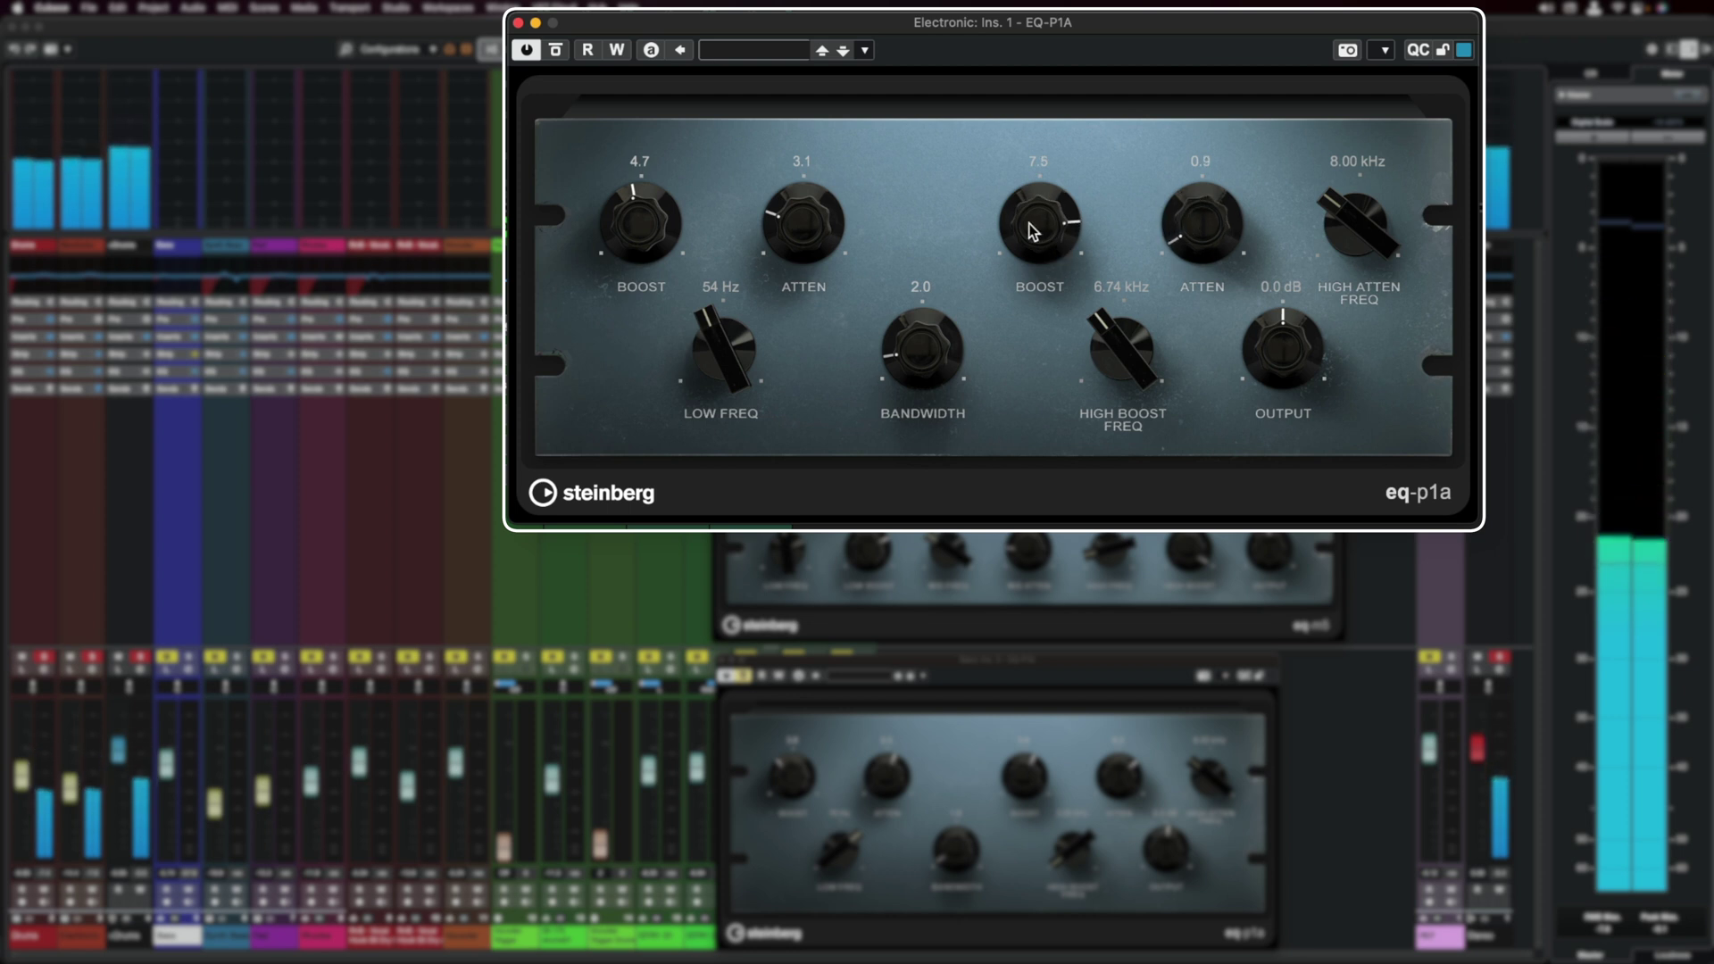
click(556, 51)
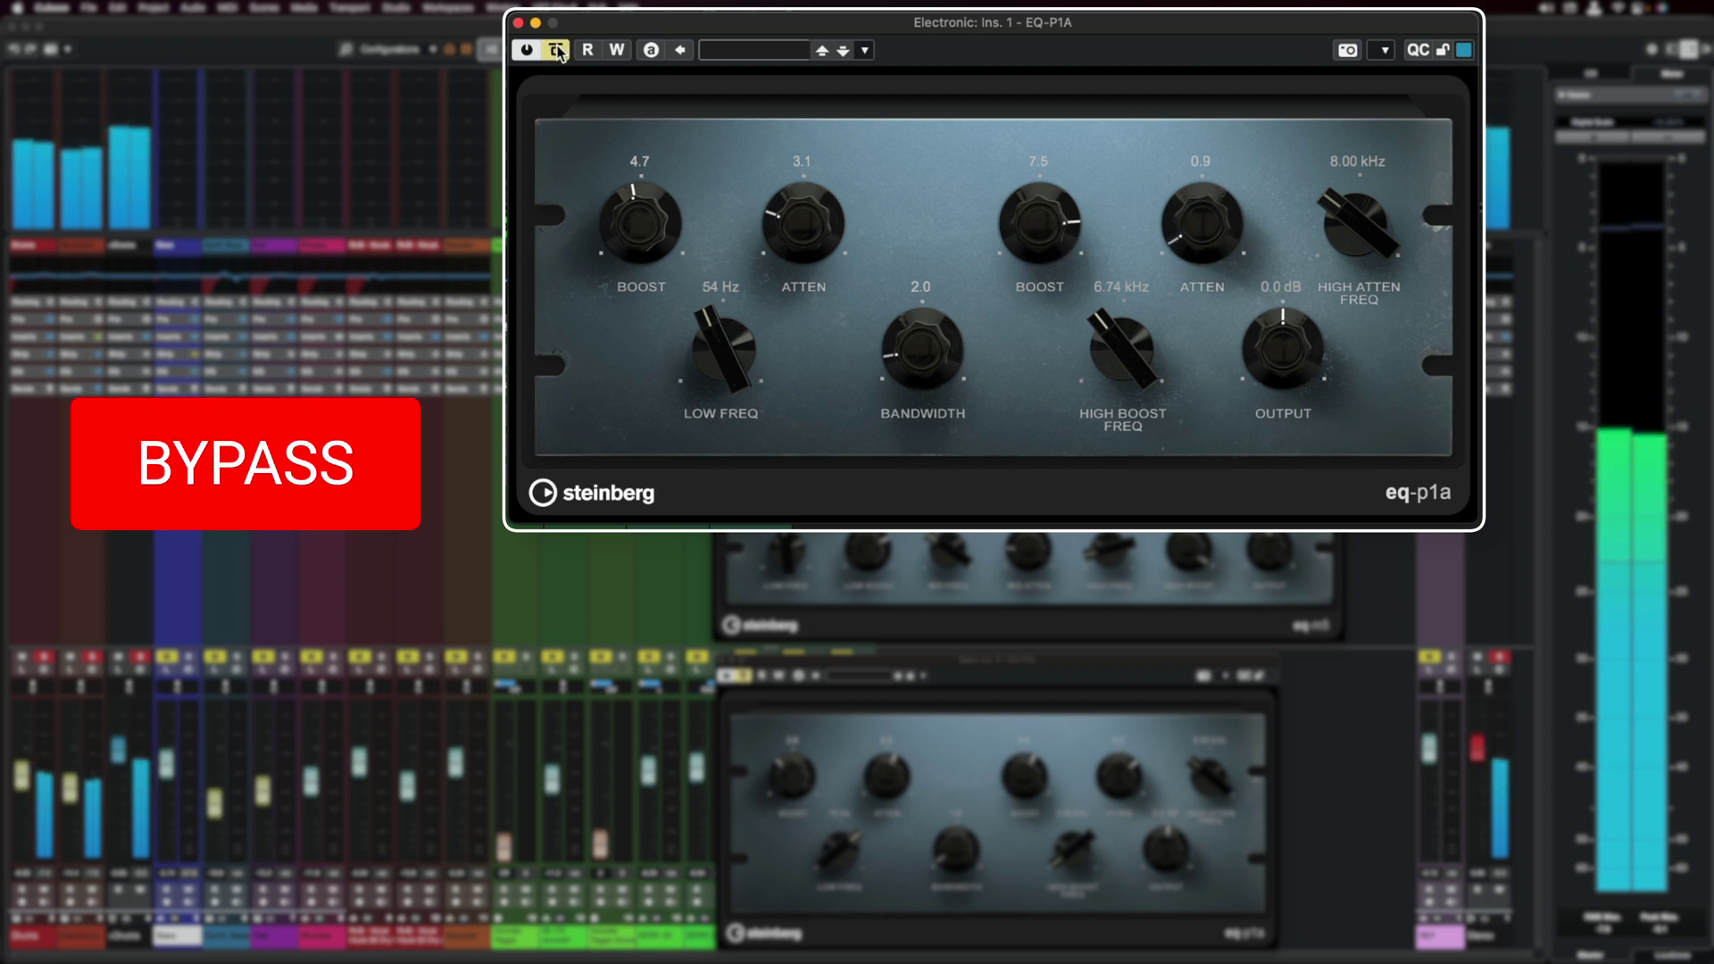
click(558, 51)
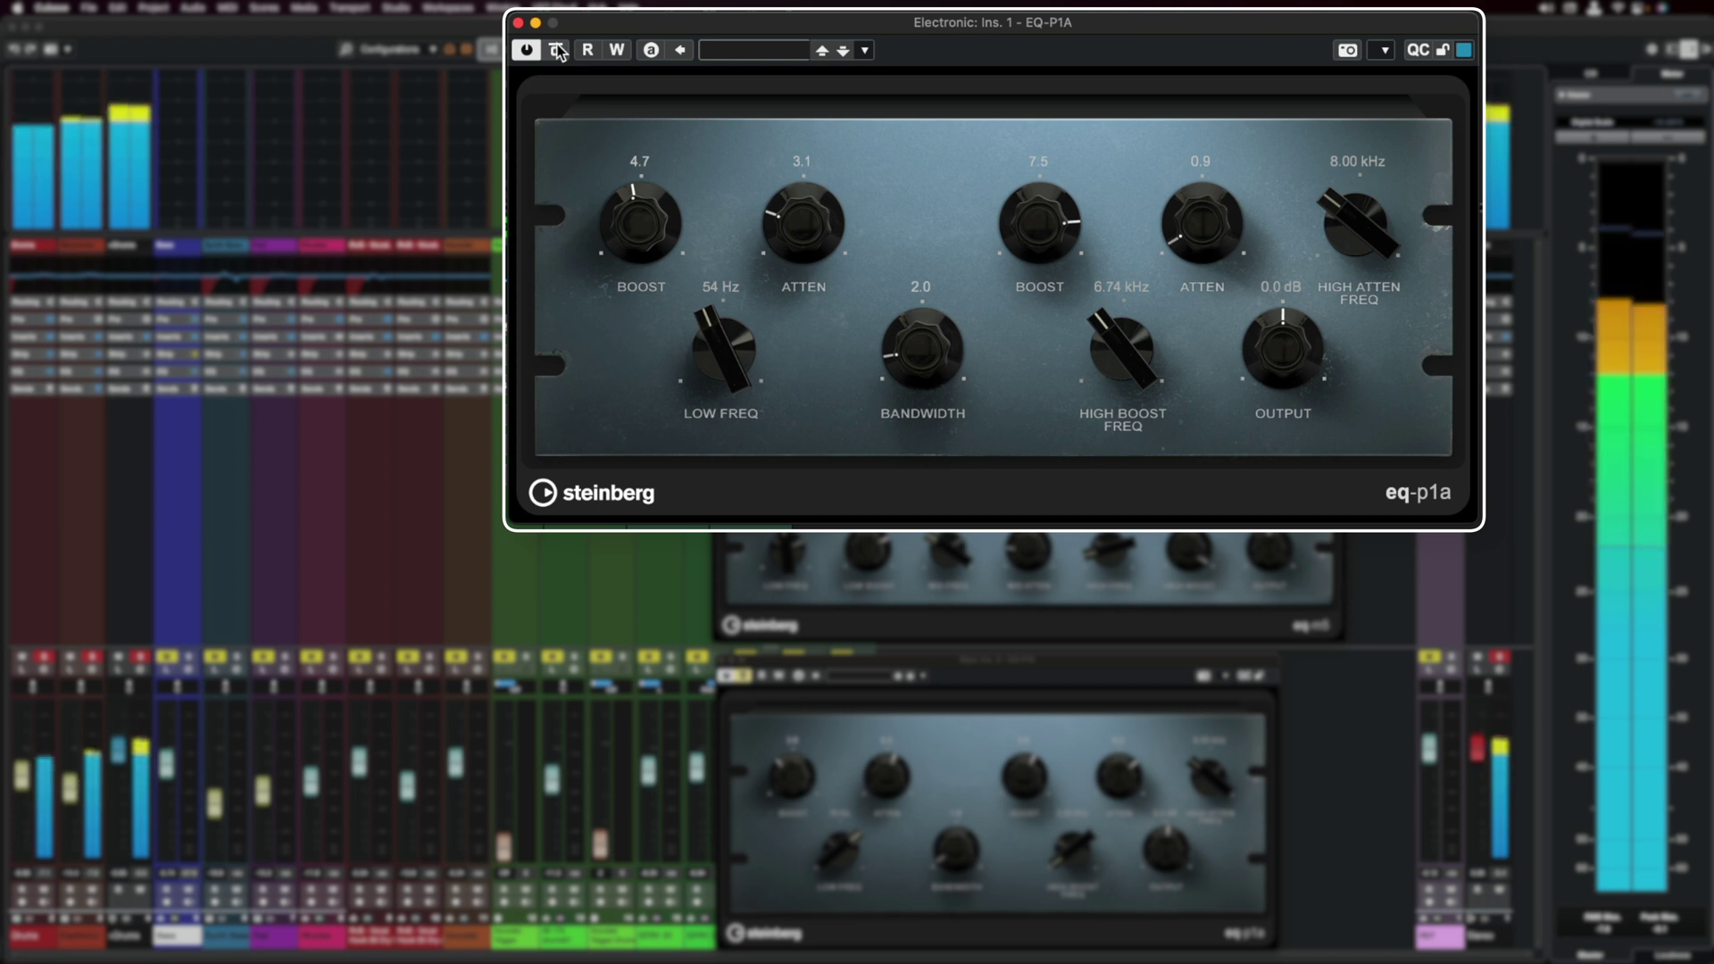
click(557, 51)
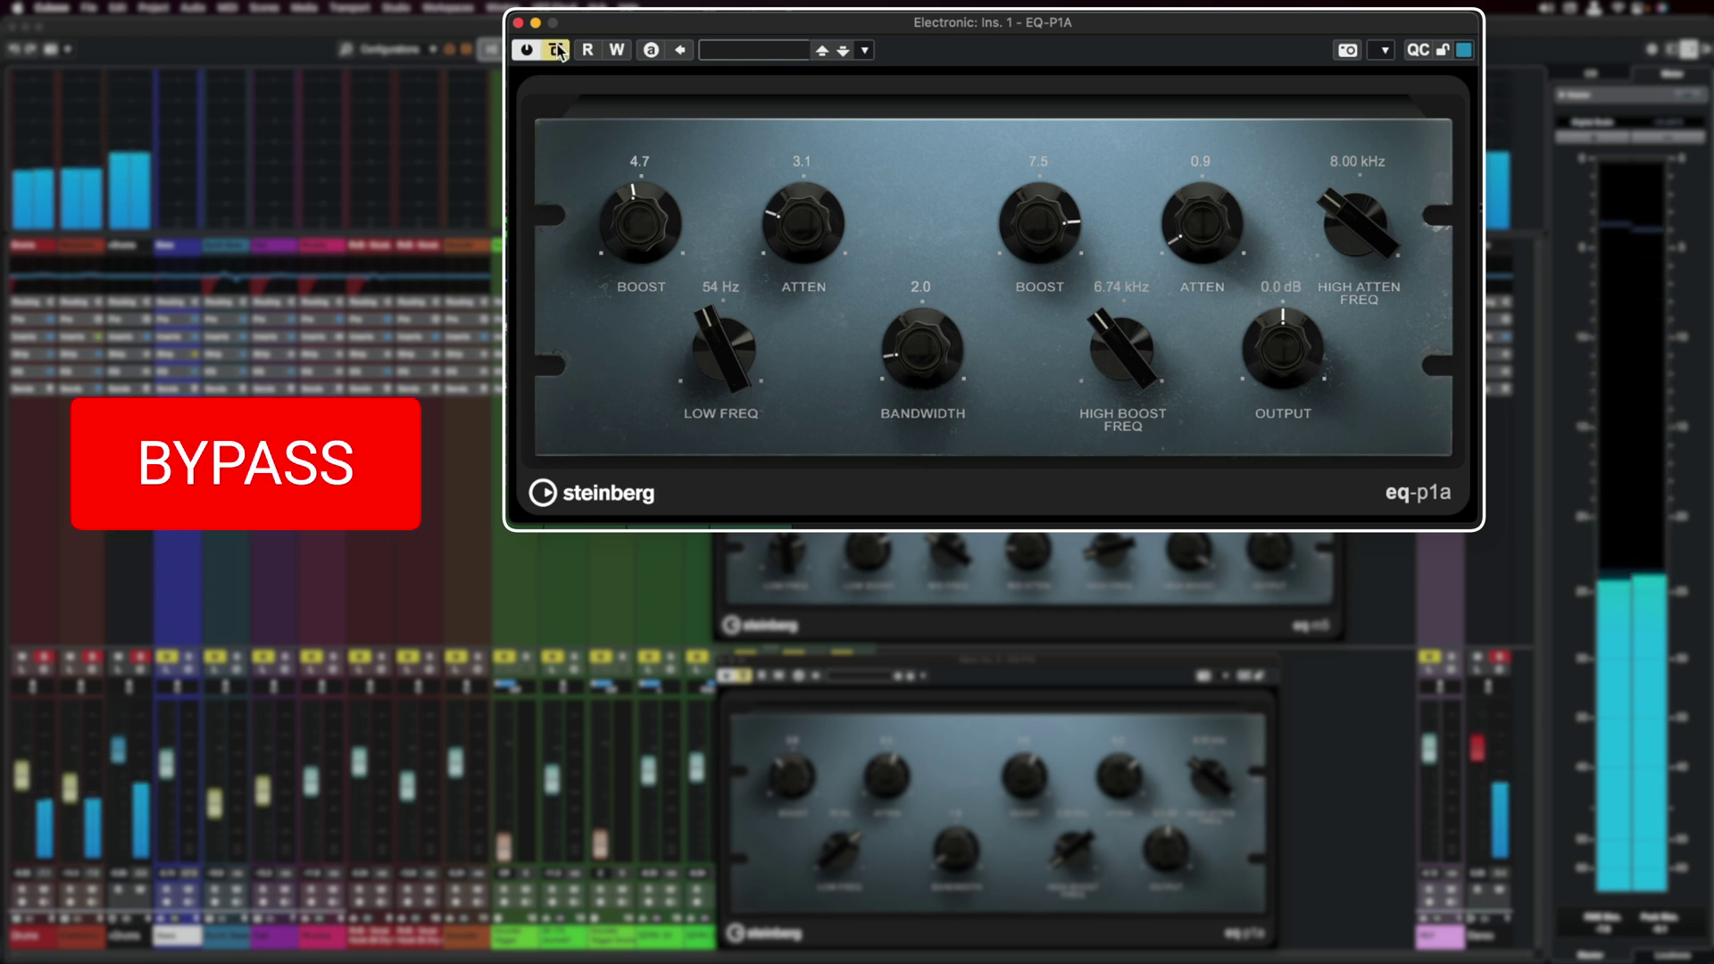
click(558, 51)
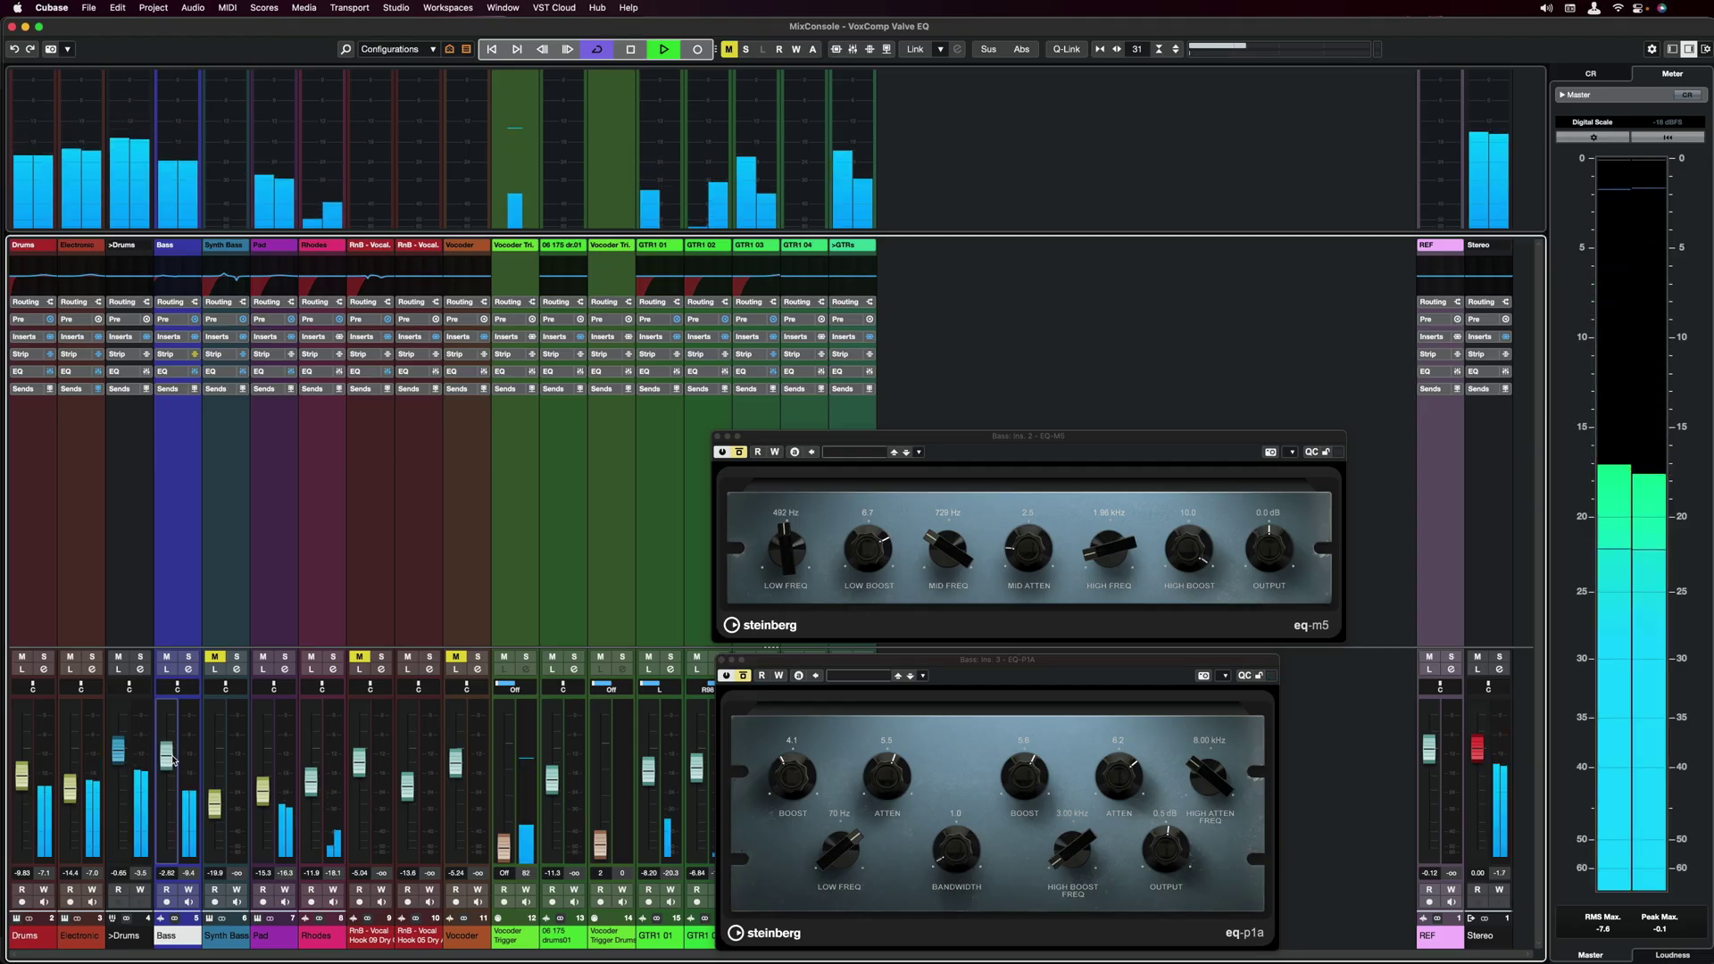
Step: Nudge the Bass fader up and start cutting highs on the Bass EQ-P1A at 8.00 kHz
drag(172, 760, 175, 757)
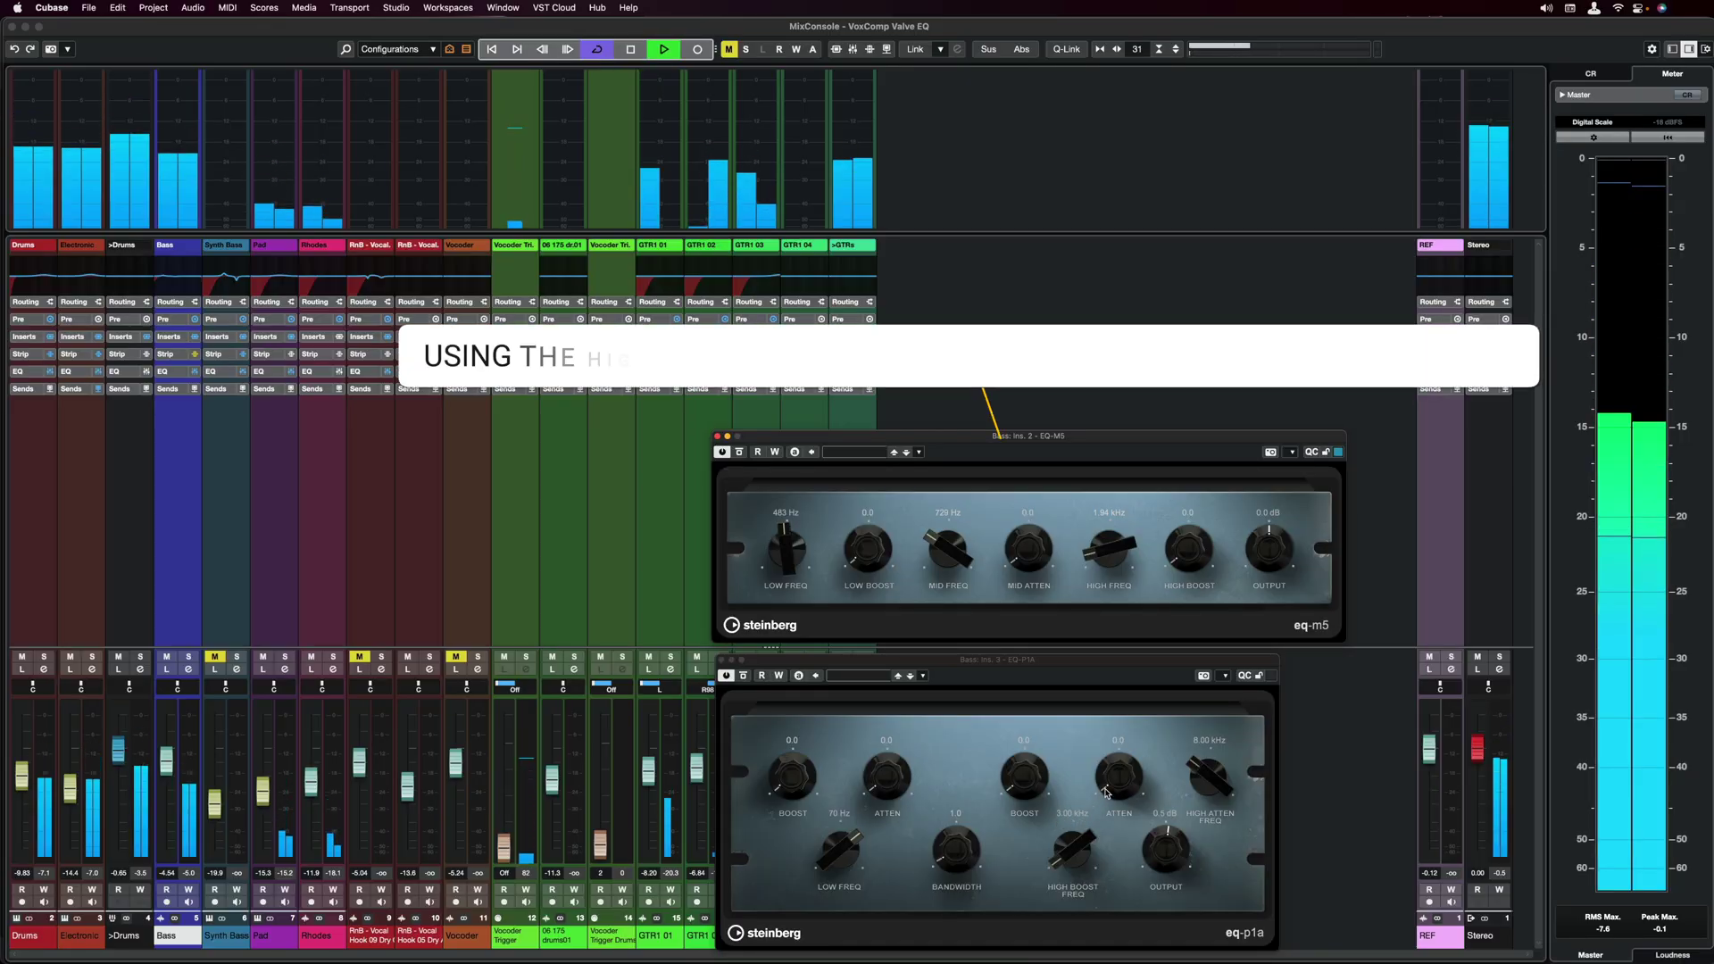
drag(1113, 792, 1109, 785)
Step: Set Bass EQ-P1A high atten 6.4, low boost 3.9 and low atten 5.7, then check bypass
drag(1113, 714, 1114, 701)
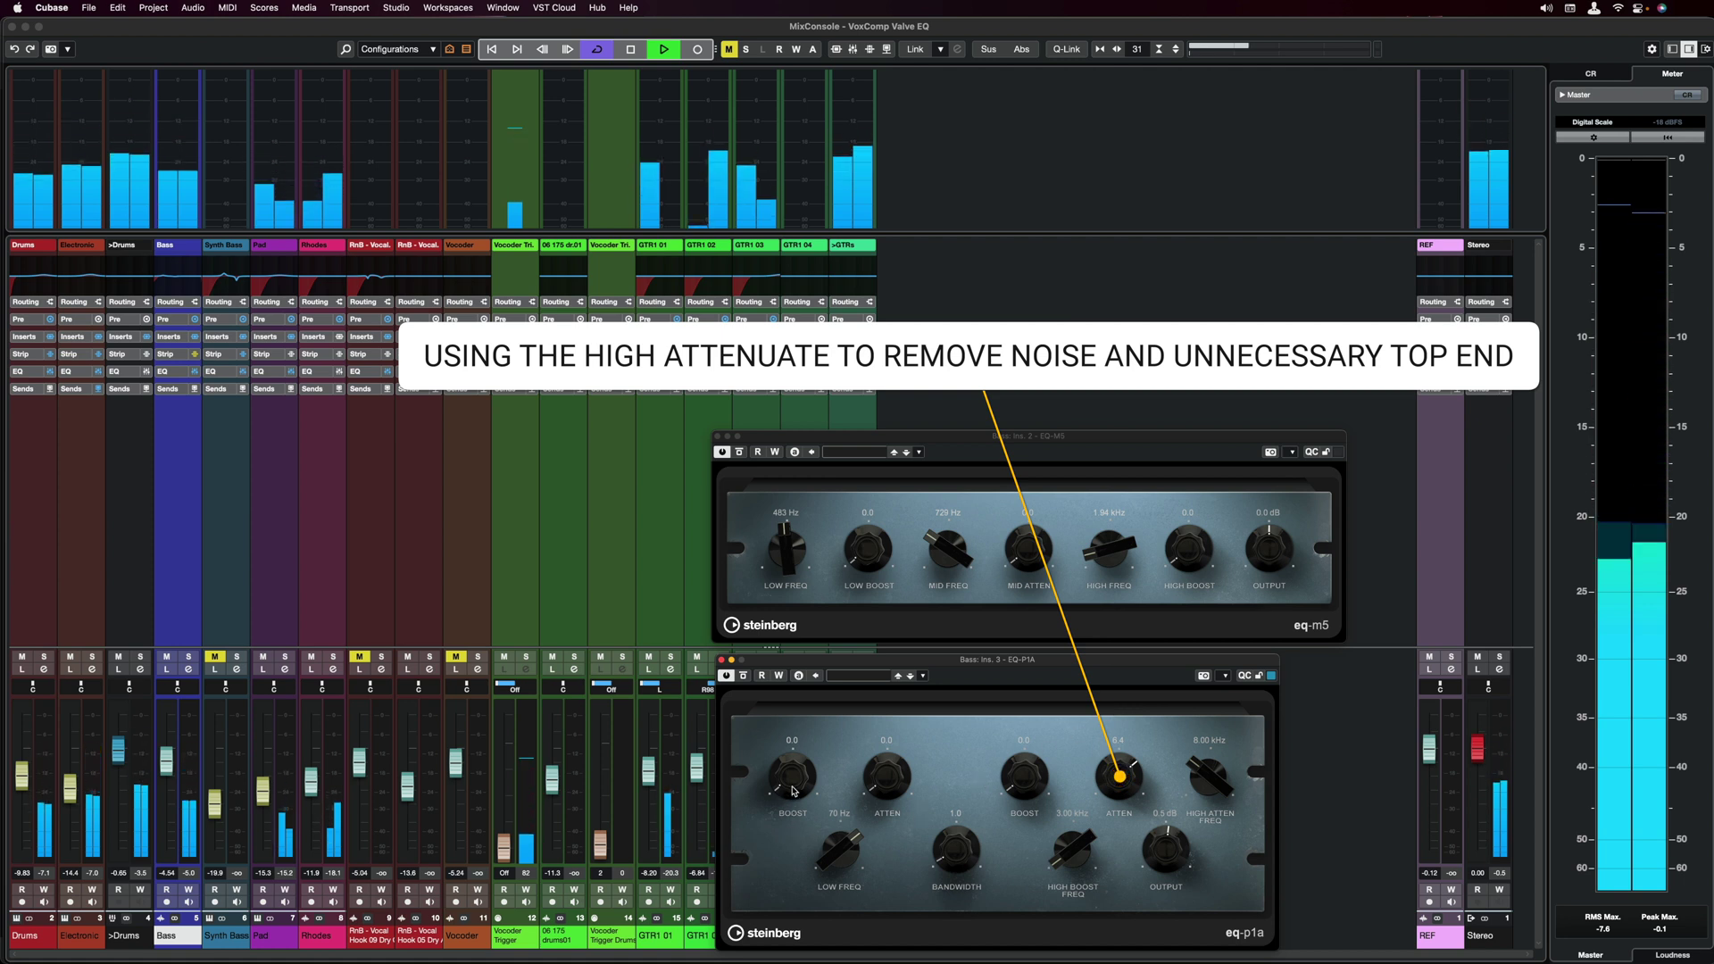
drag(790, 782, 789, 739)
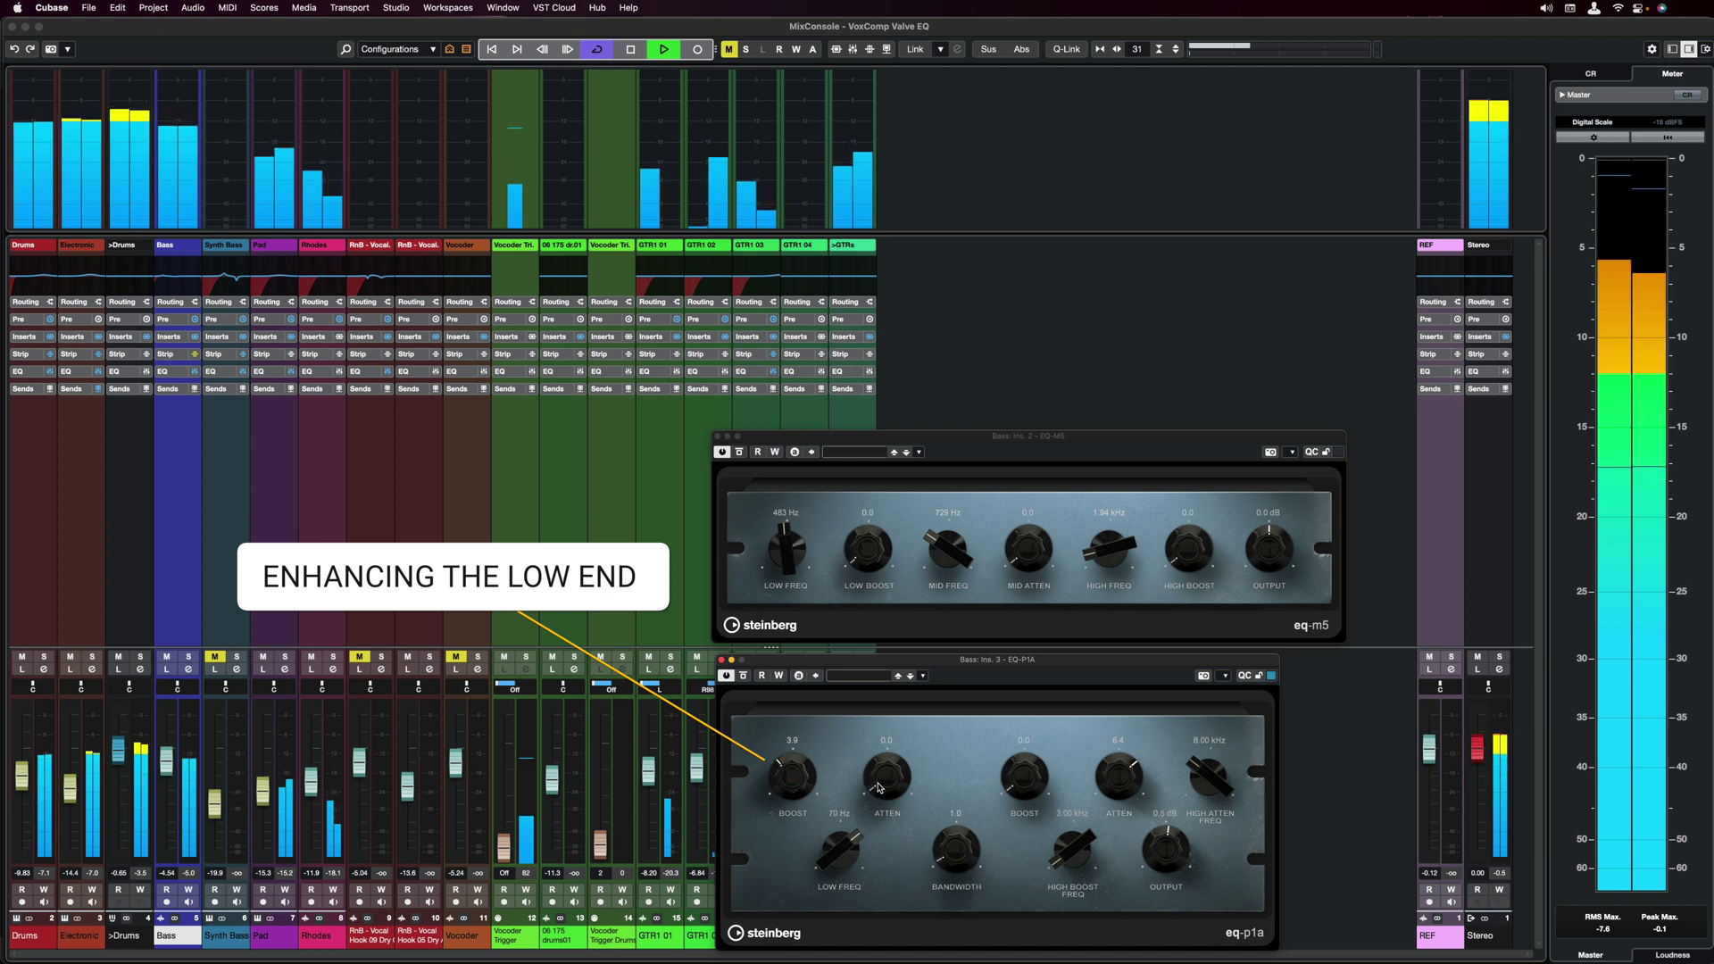
drag(876, 755, 876, 712)
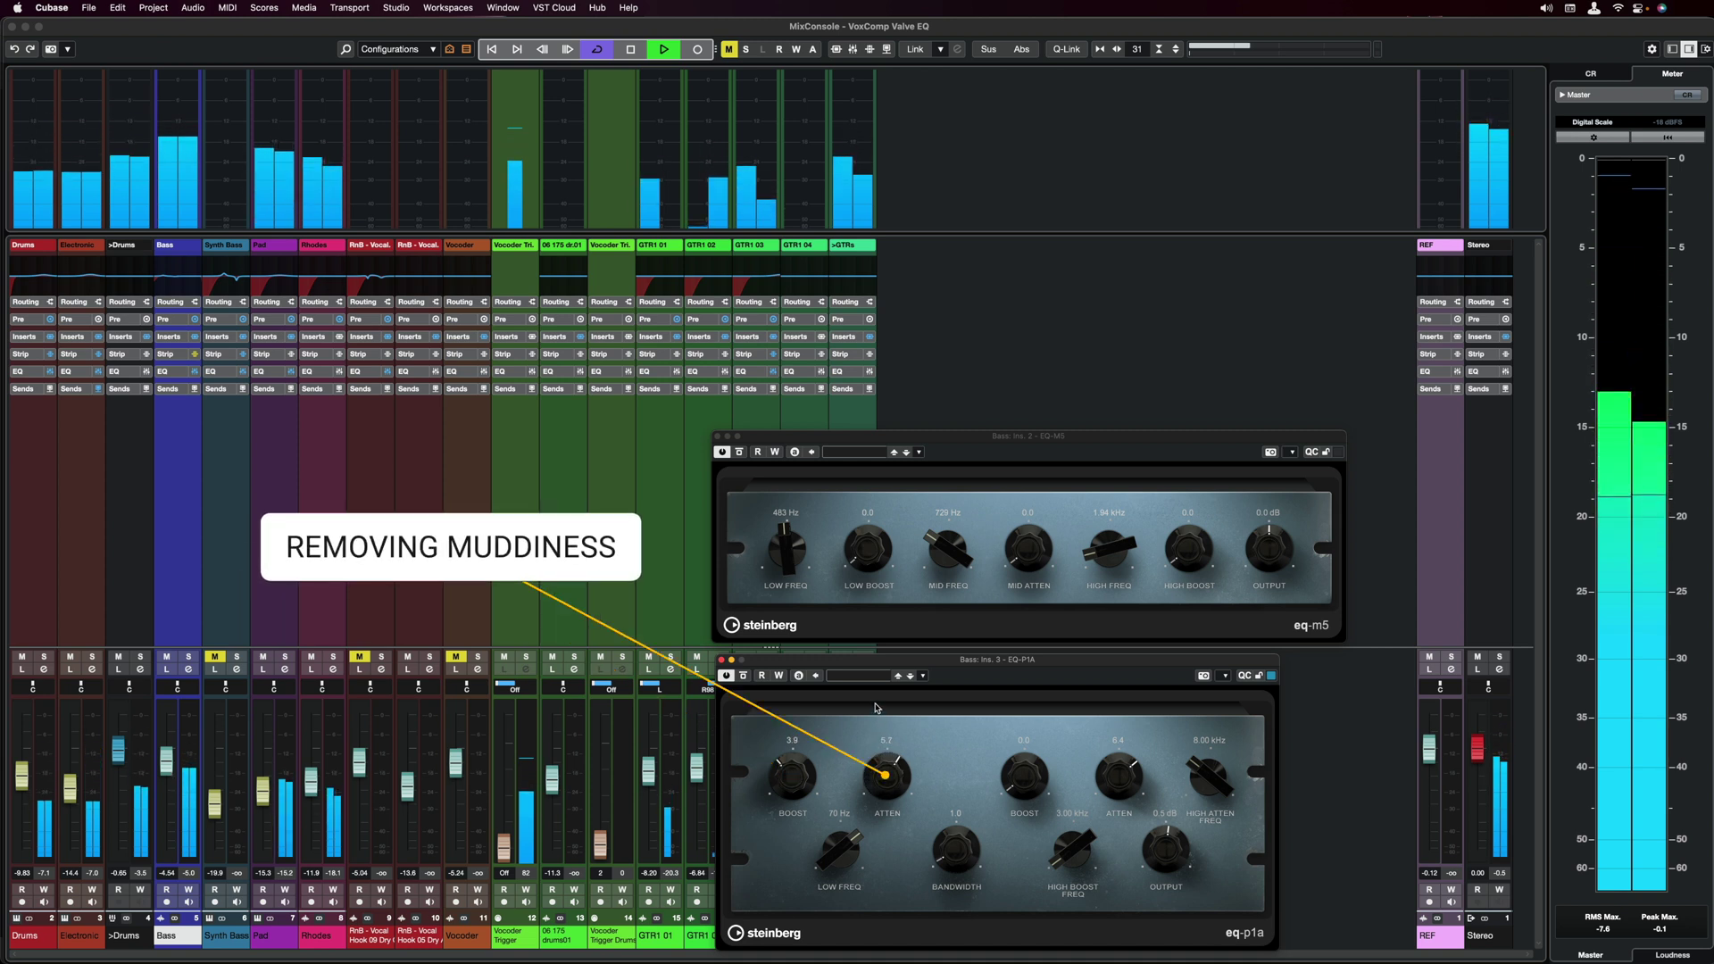
click(746, 676)
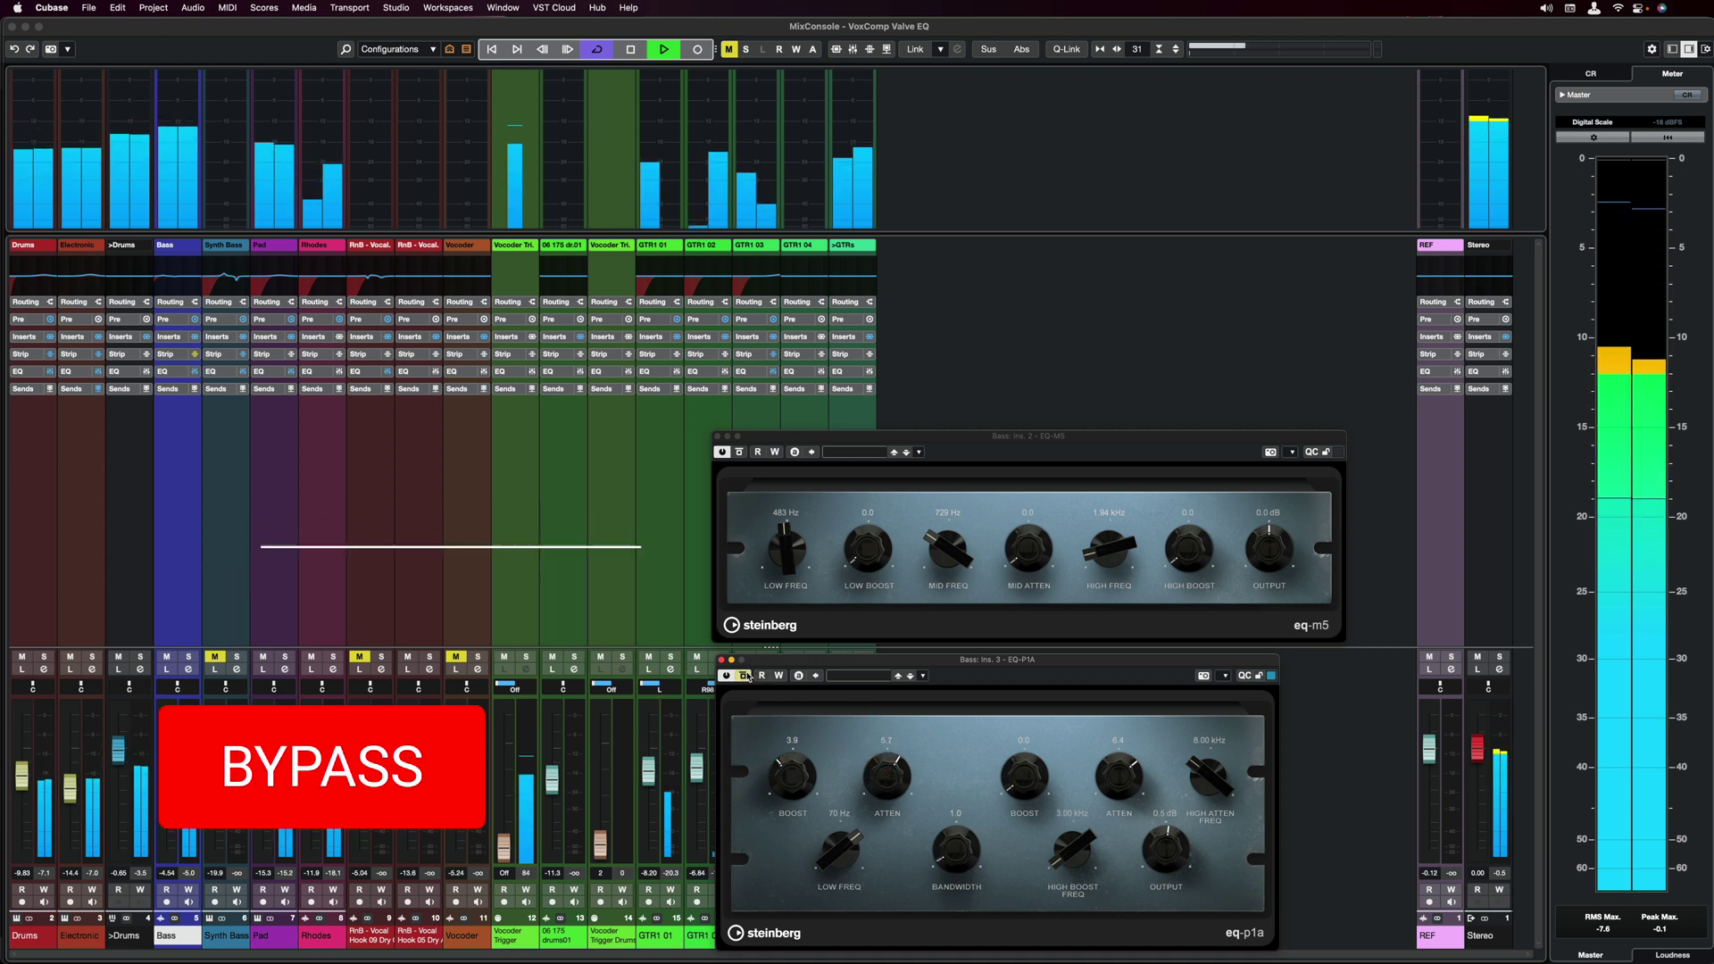
click(745, 676)
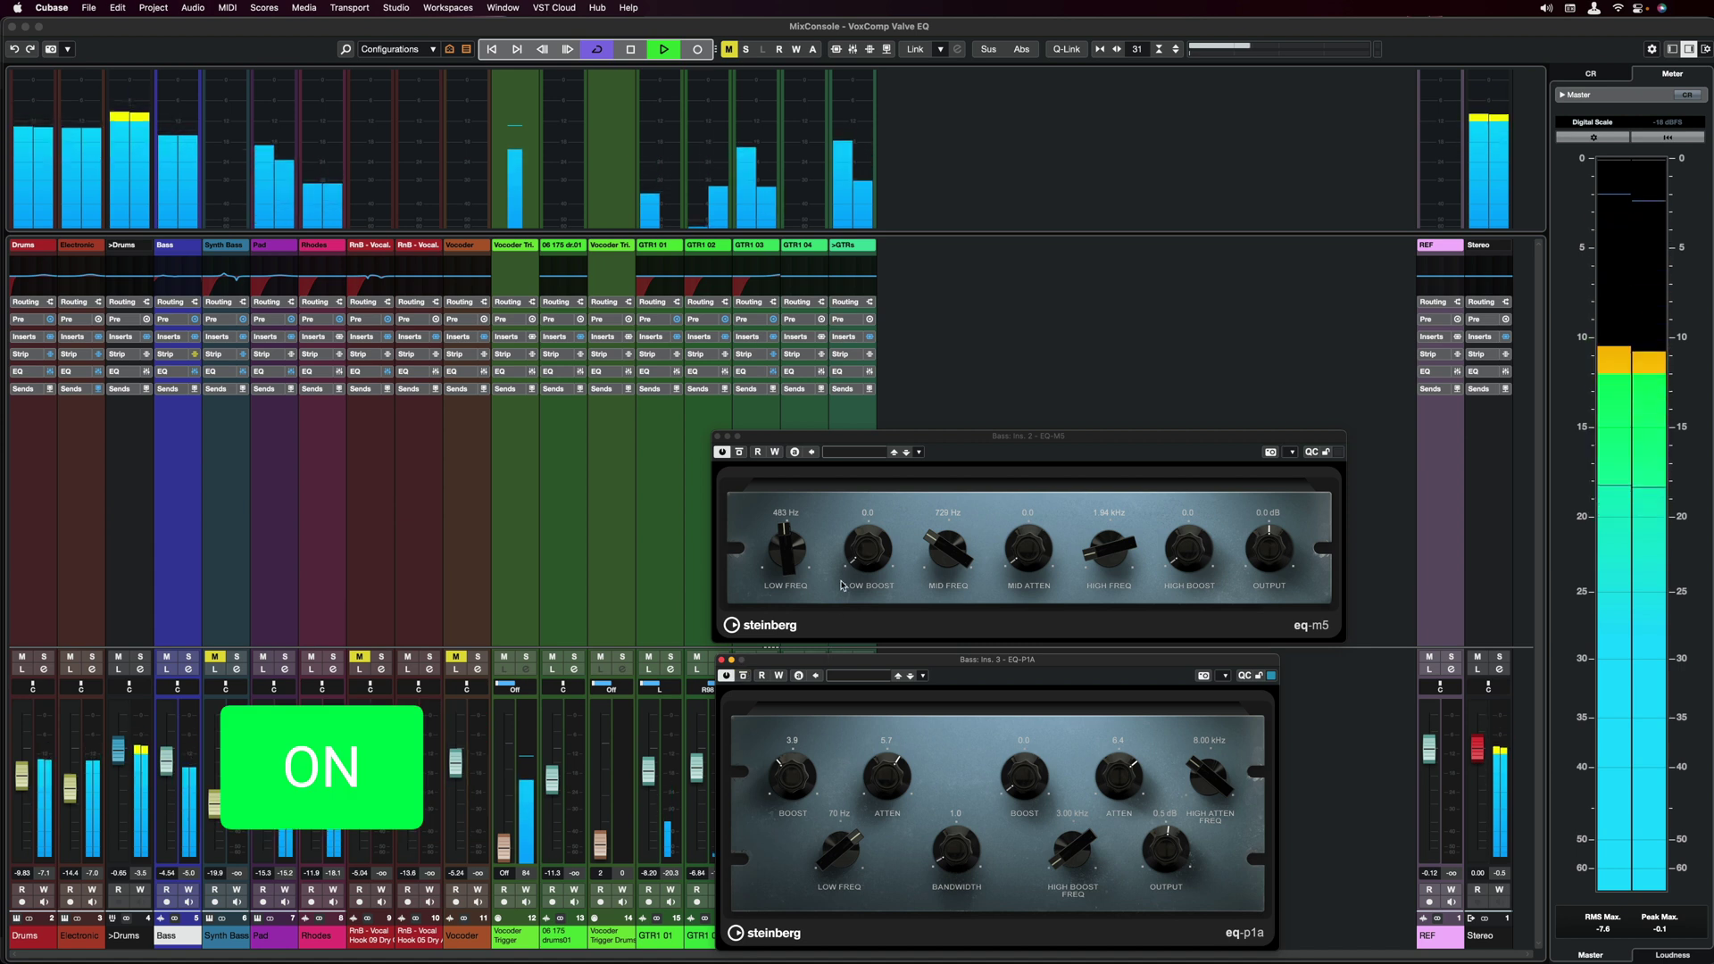
Step: Boost the Bass EQ-M5 lows 4.6 at 415 Hz and highs 9.3 at 2.18 kHz
drag(867, 549, 862, 521)
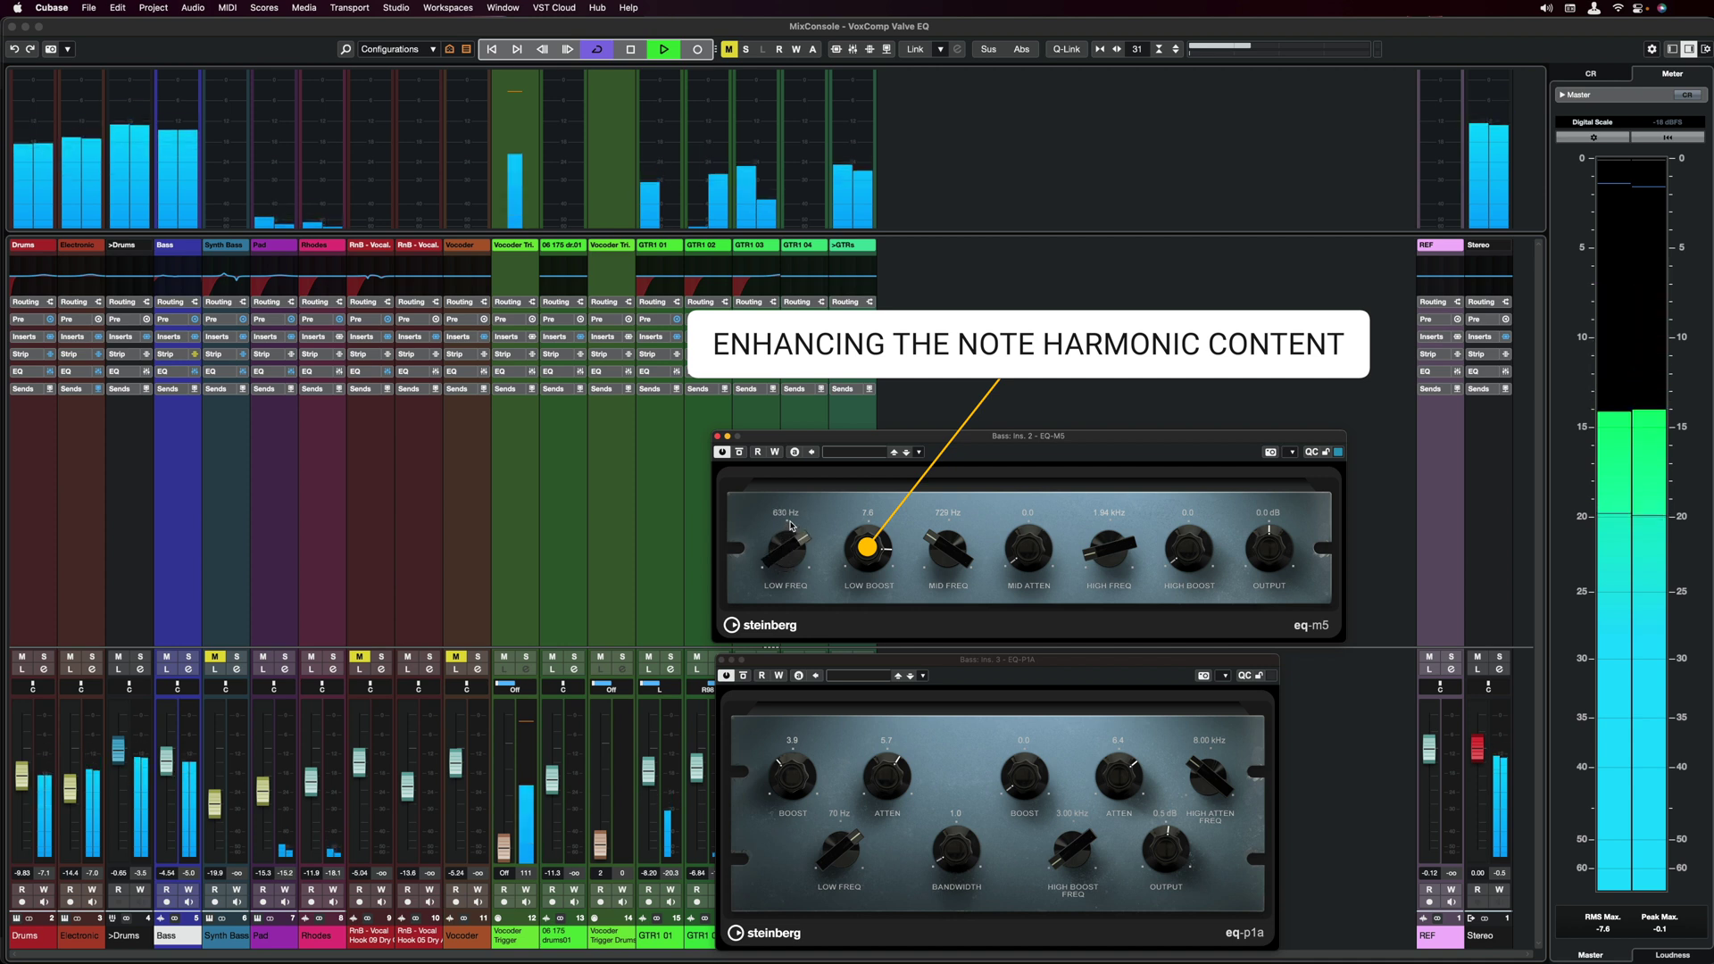
drag(790, 524, 789, 560)
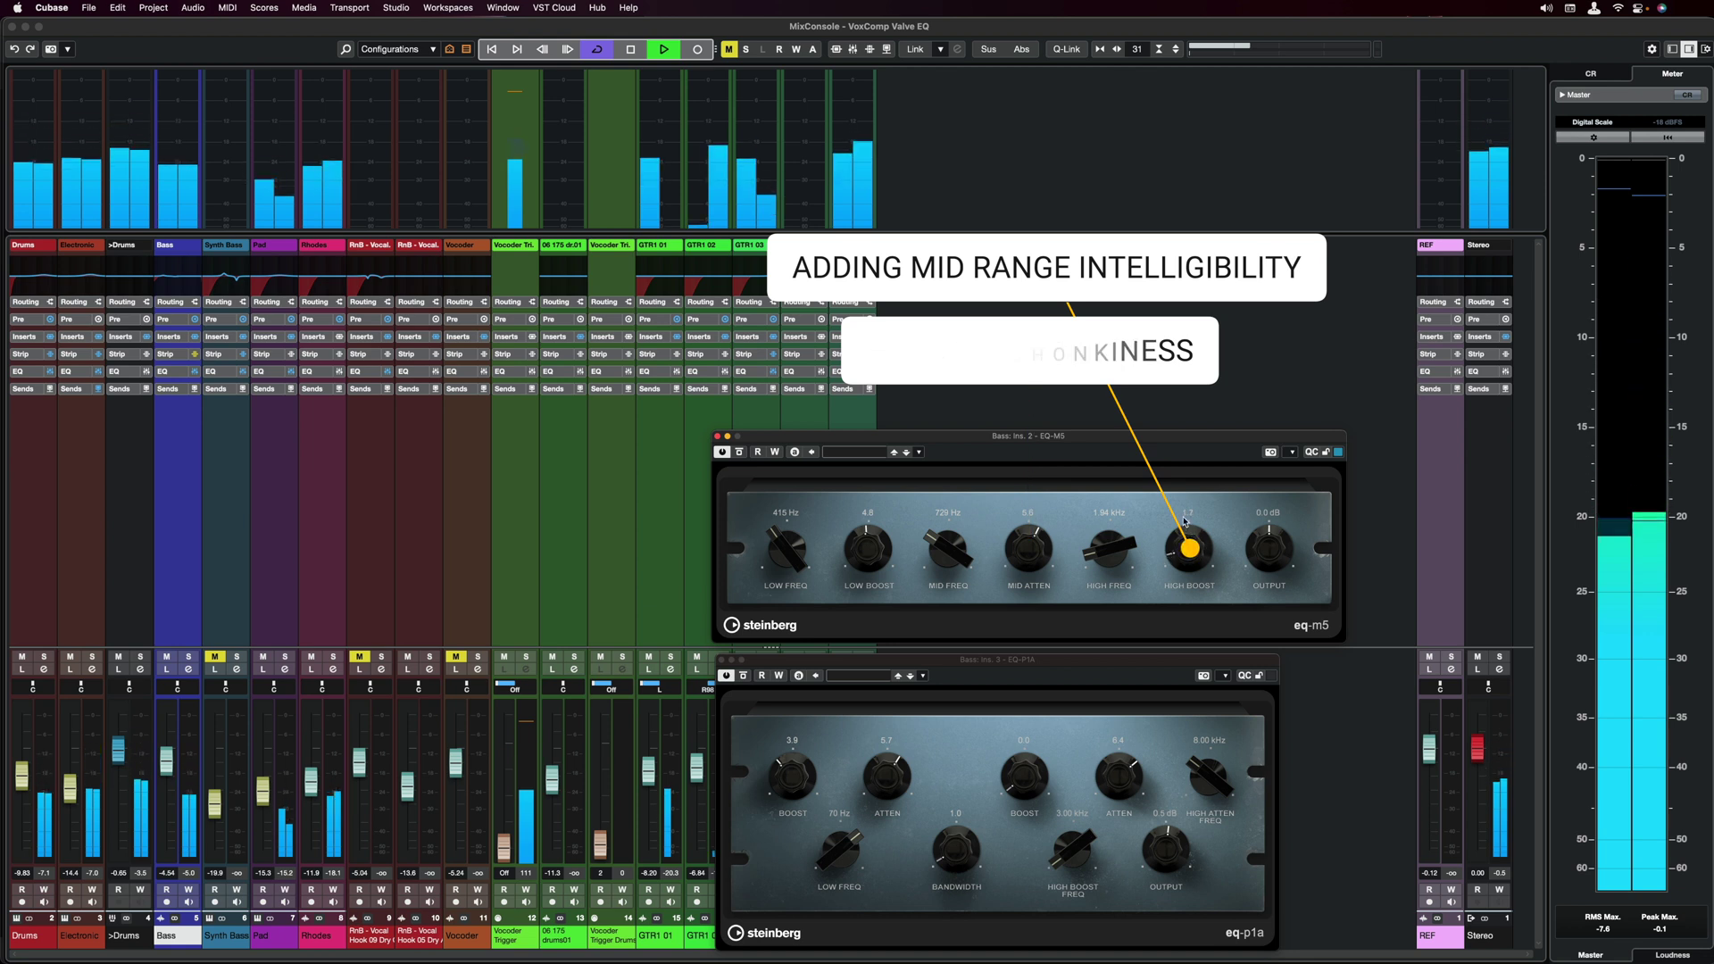
drag(1185, 521, 1184, 460)
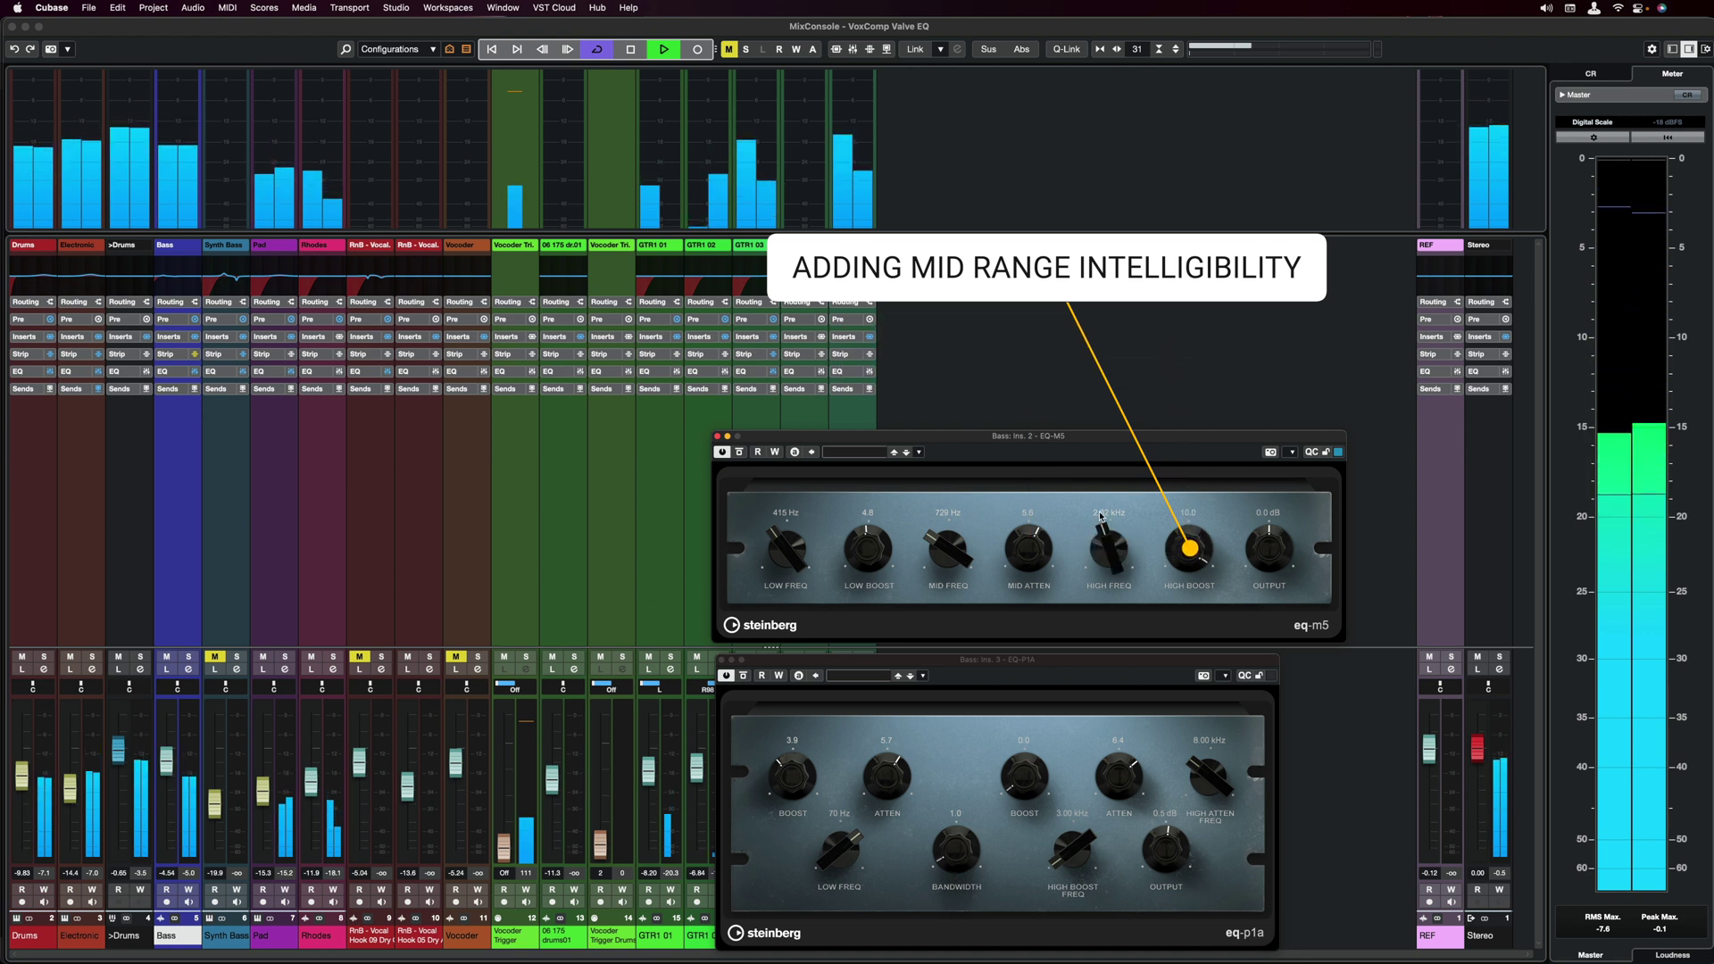
drag(1095, 572, 1091, 540)
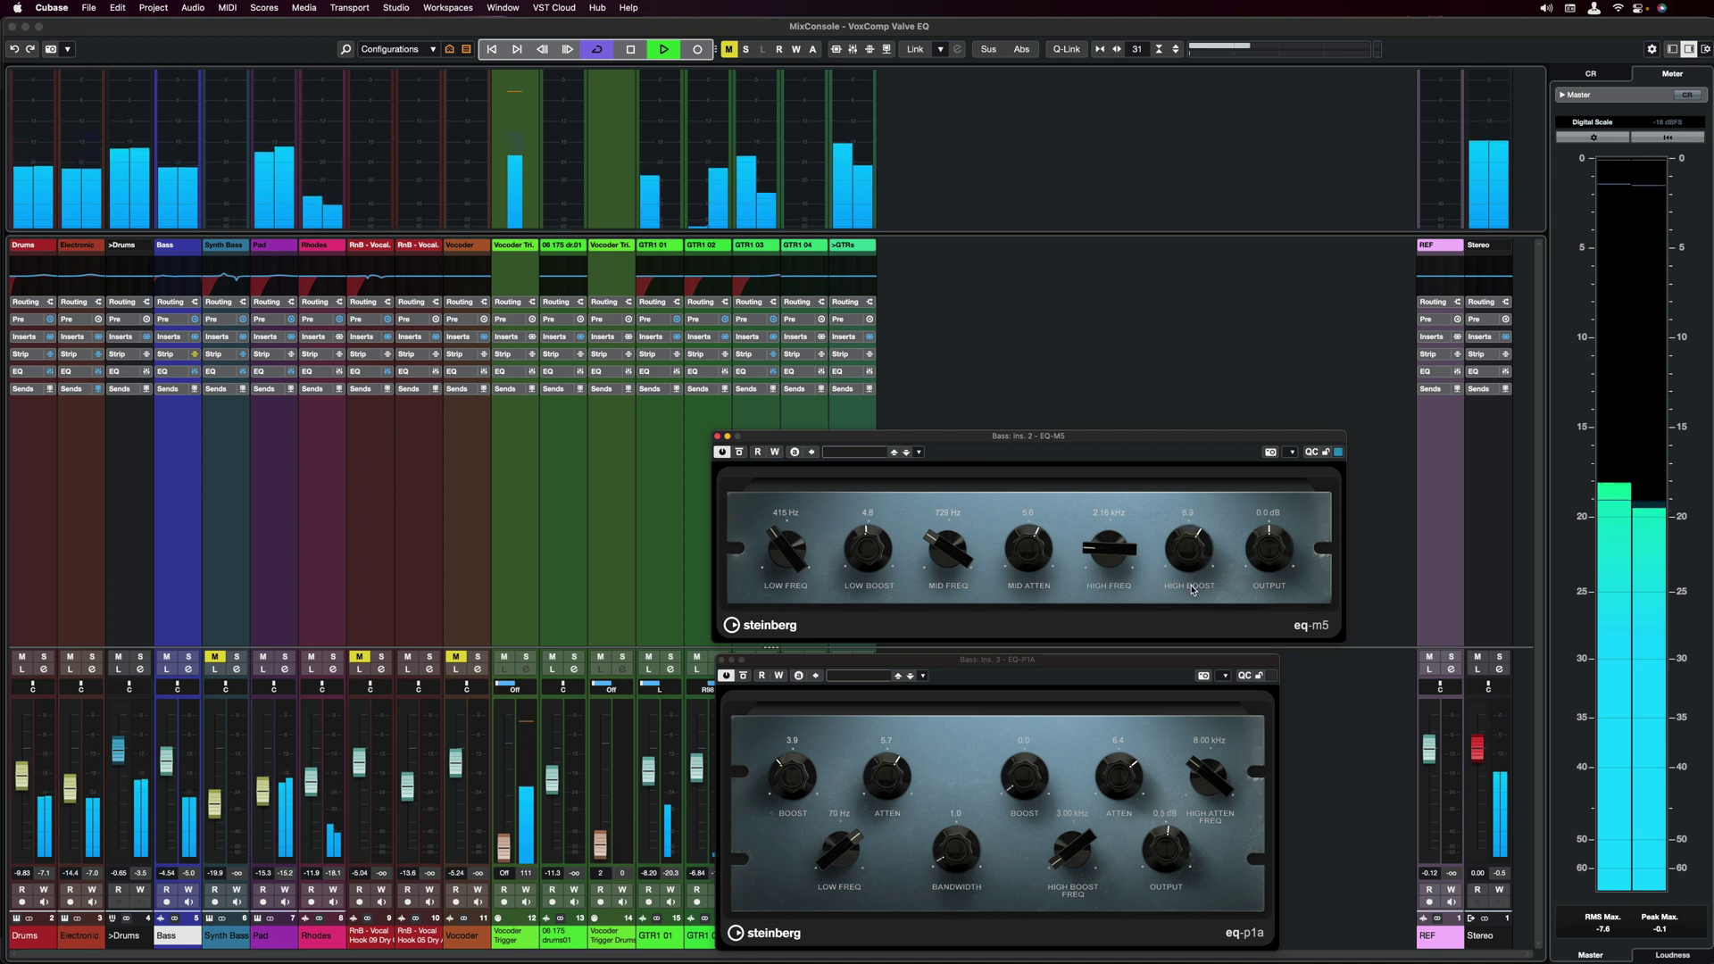
Step: Toggle bypass on the Bass EQ-M5 and EQ-P1A twice to compare, re-enabling both
click(741, 453)
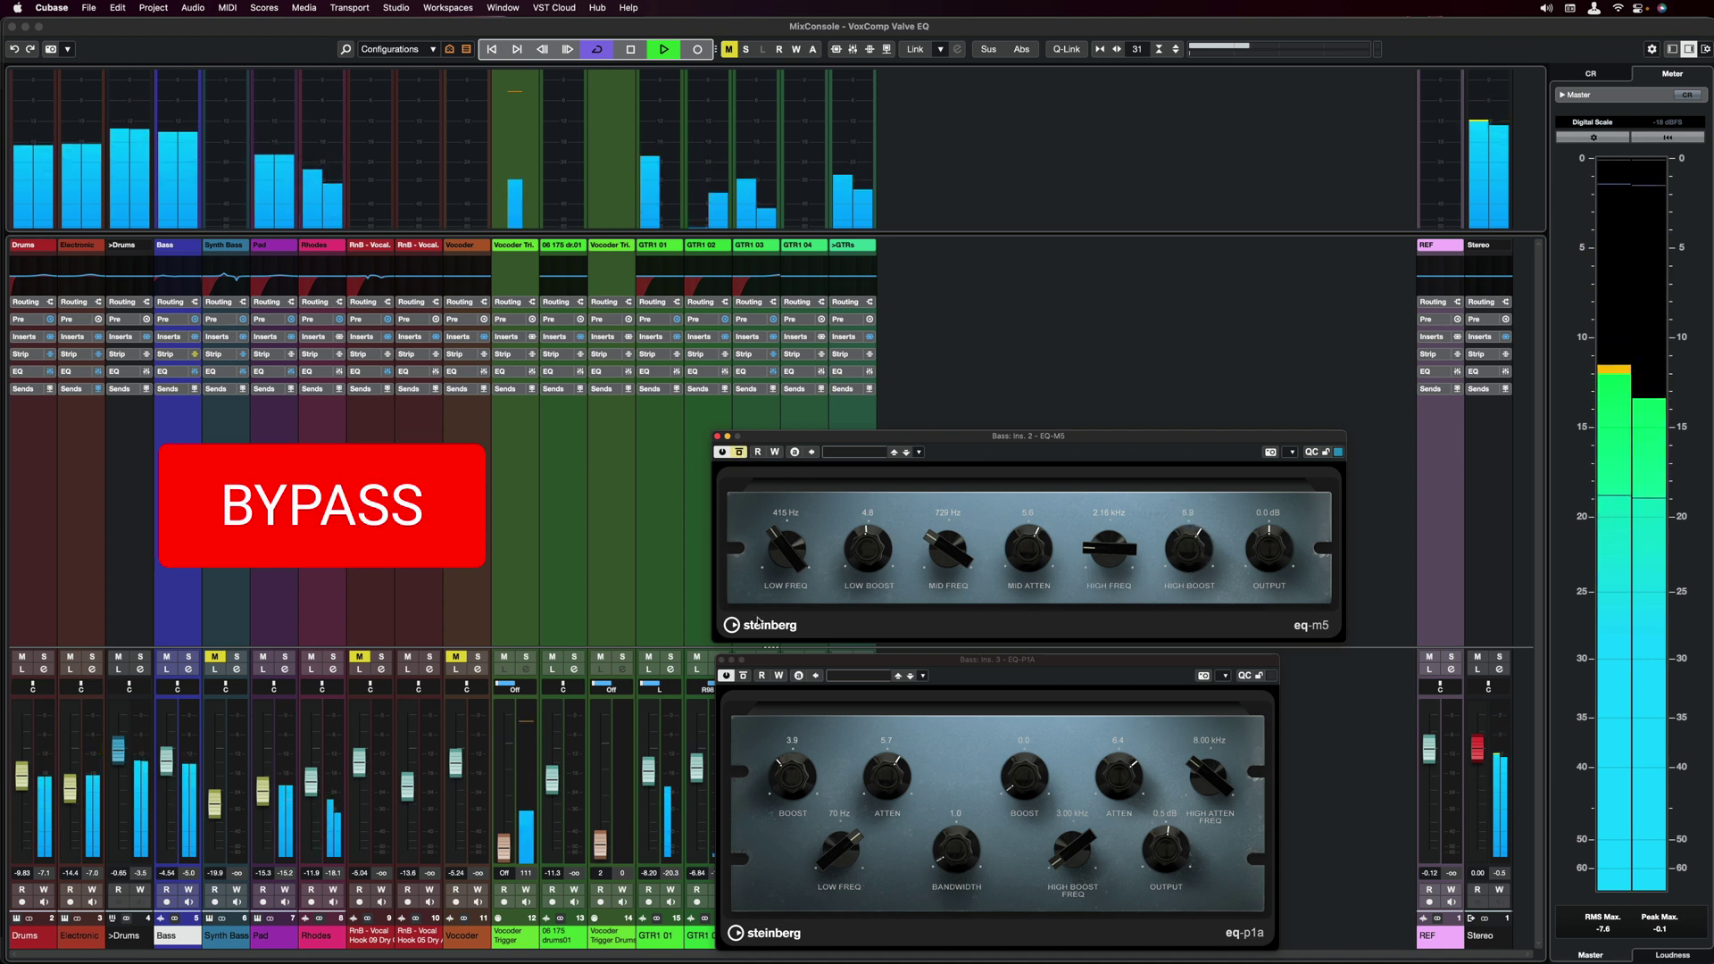
click(743, 677)
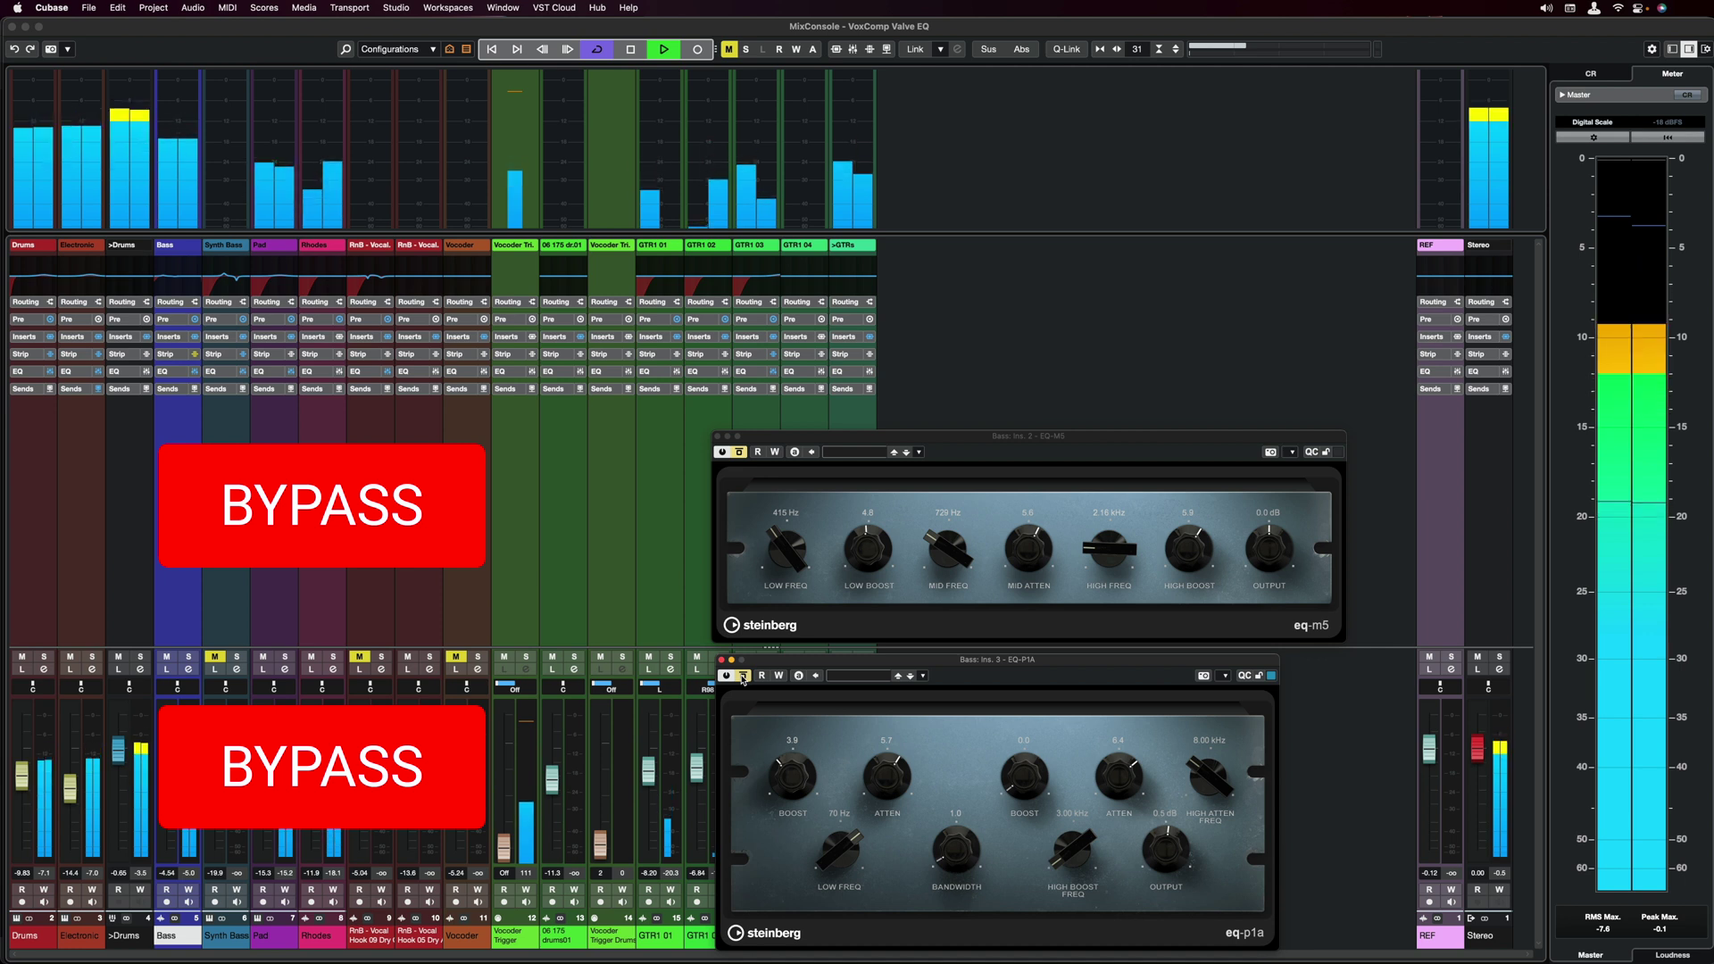
click(743, 677)
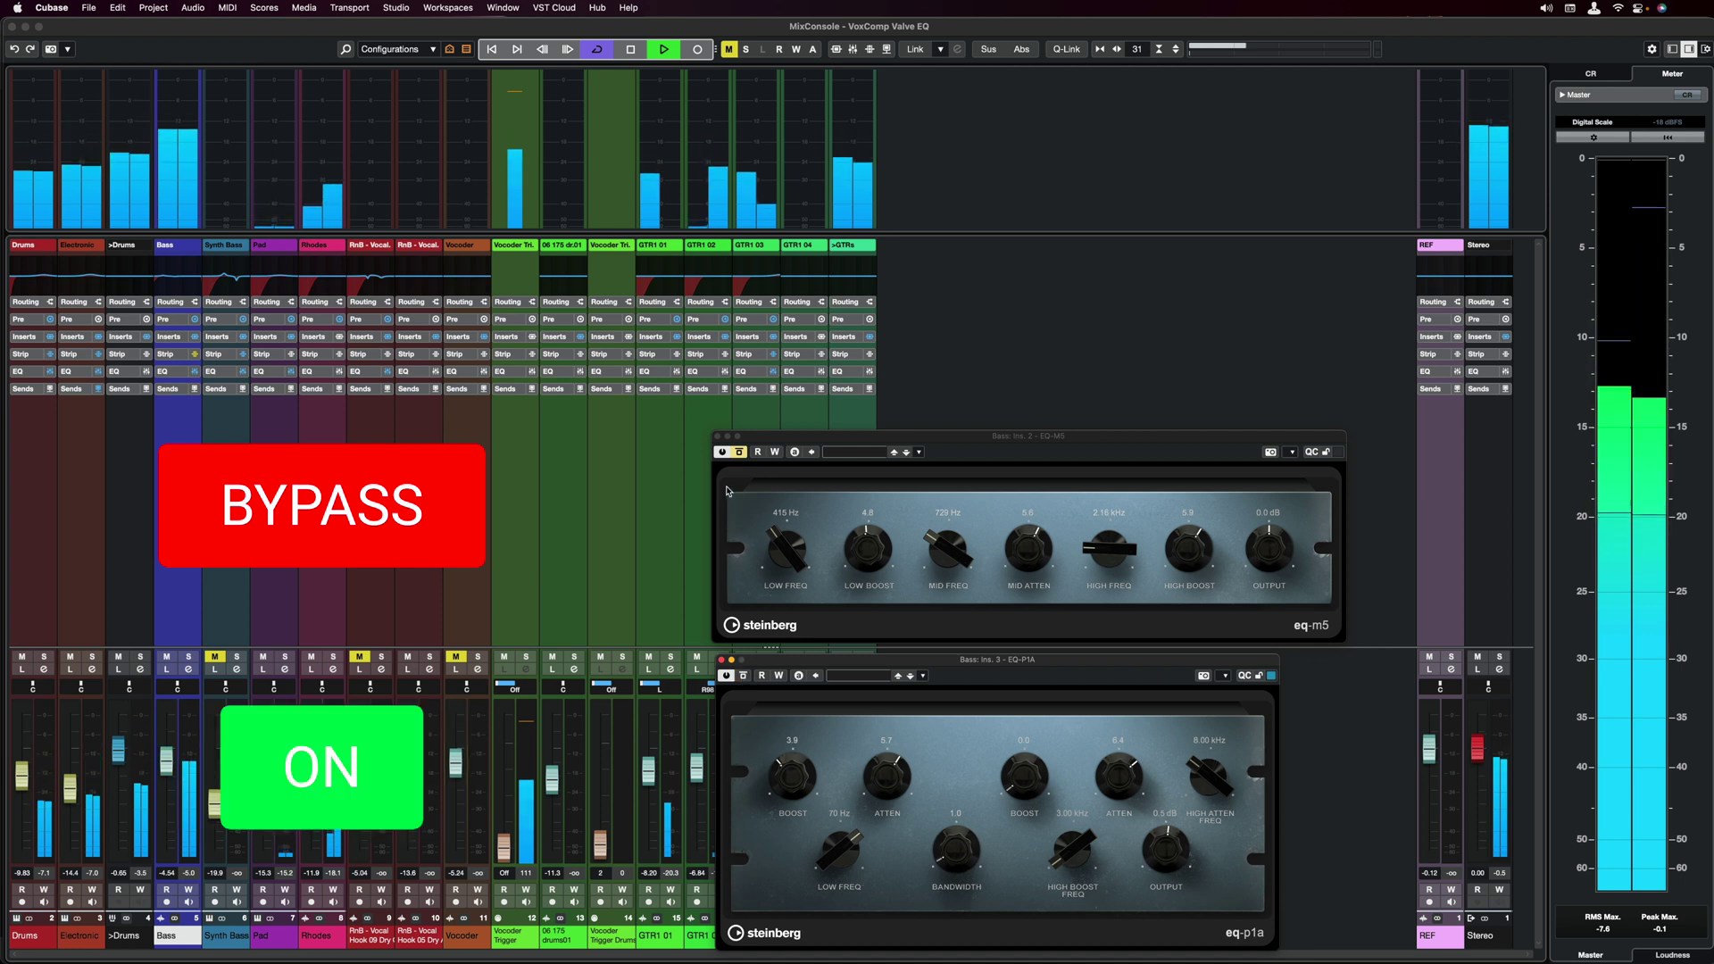
click(740, 452)
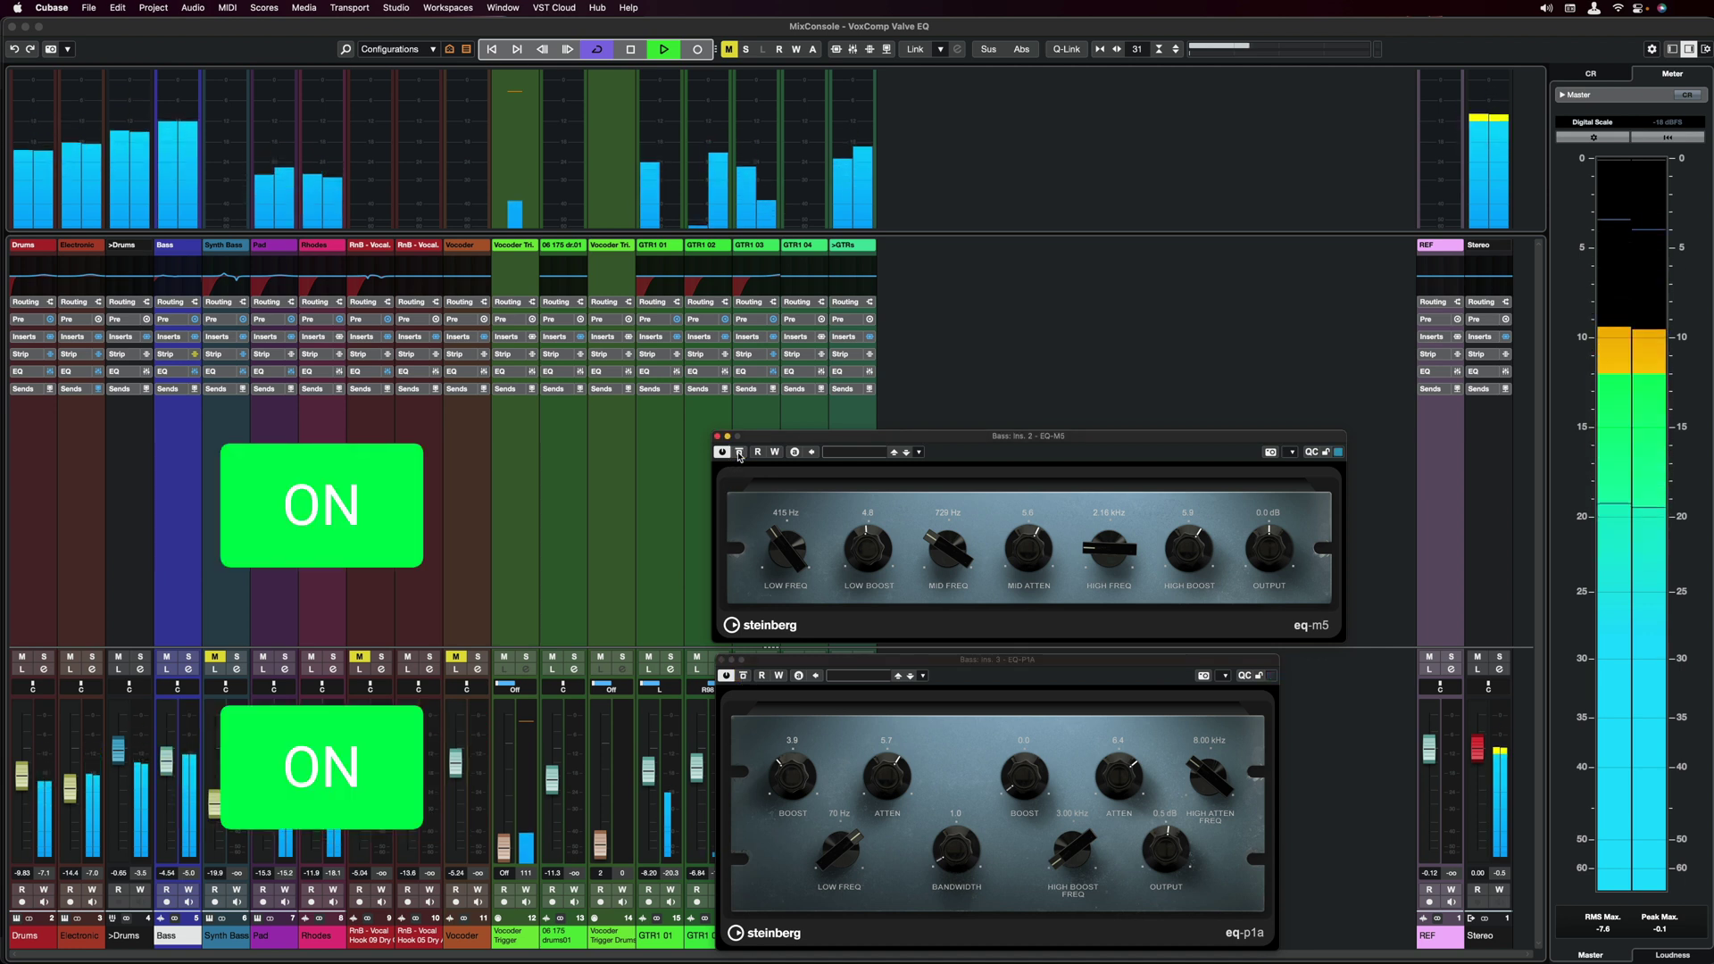
click(744, 676)
click(740, 453)
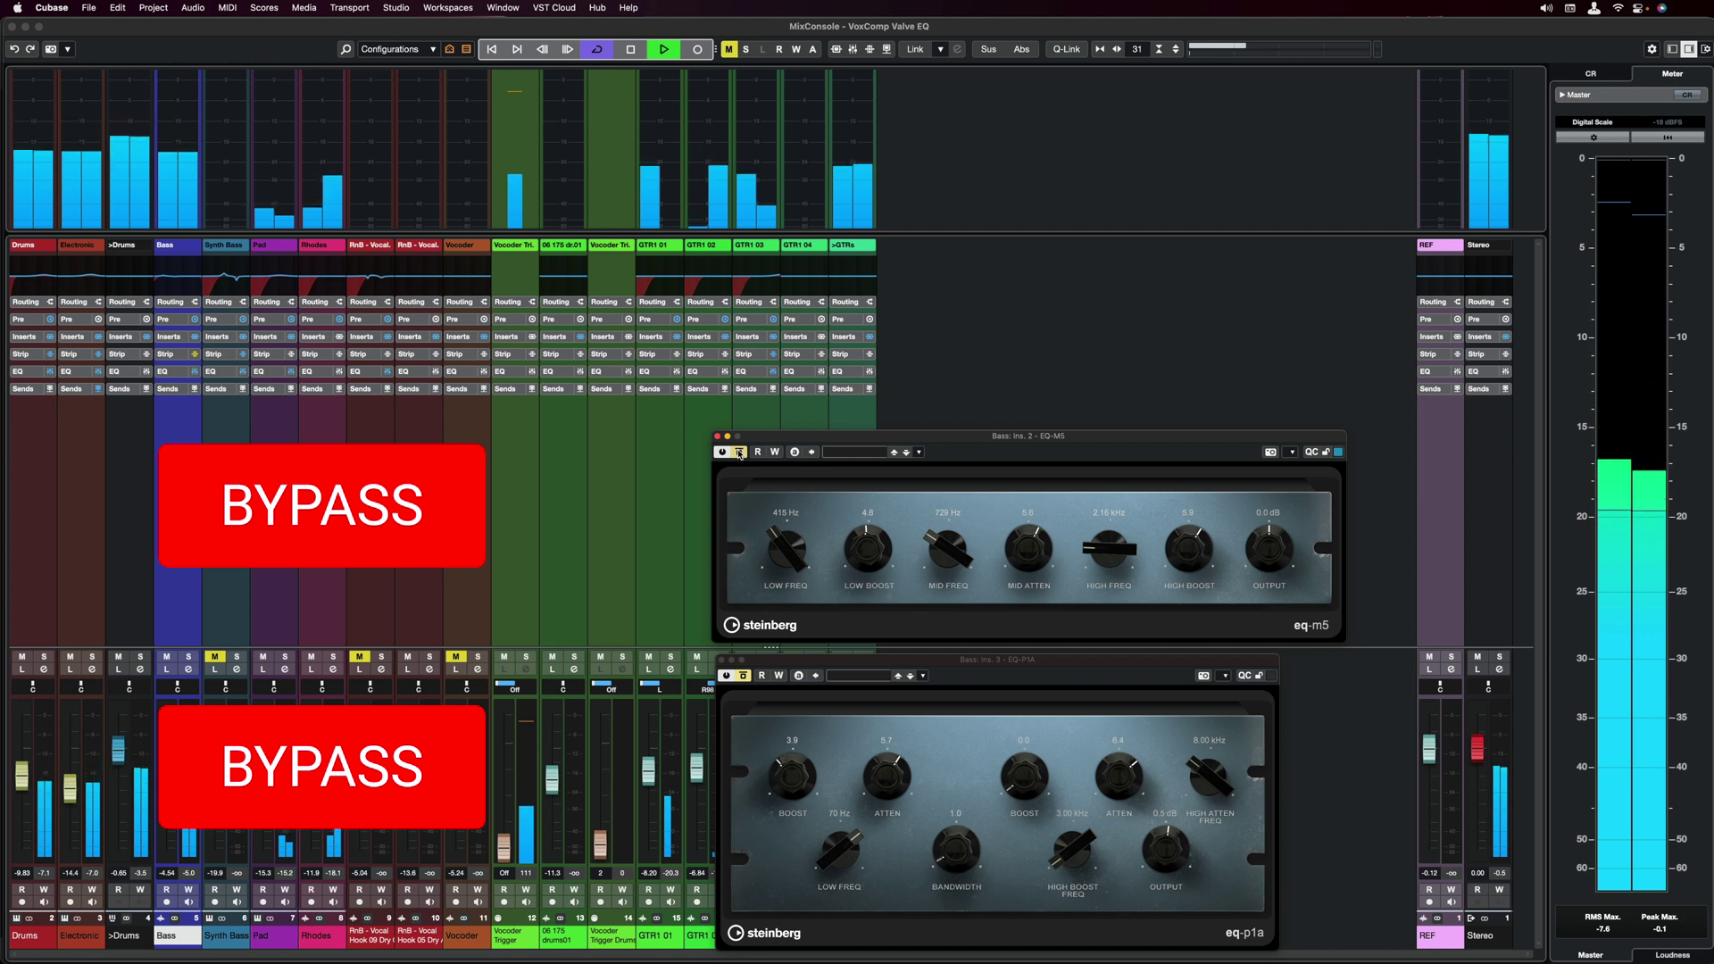
click(740, 453)
click(746, 677)
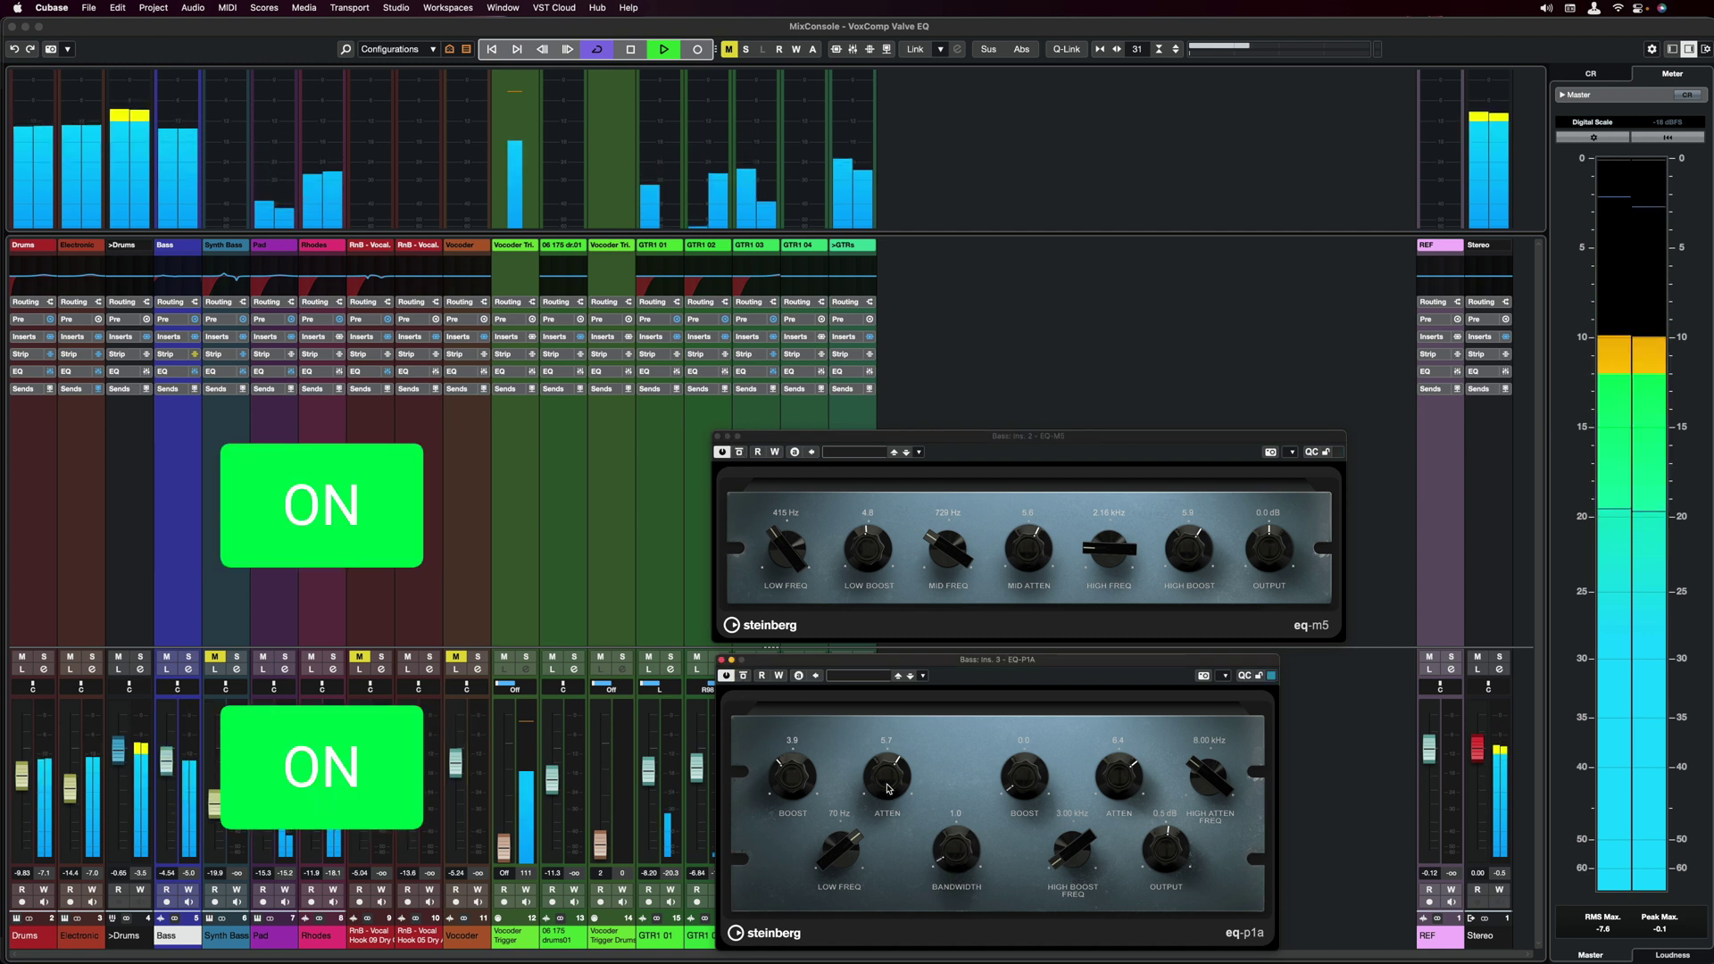
Step: Raise the EQ-P1A low attenuation to 6.4 and compare both EQs against bypass again
drag(888, 788, 889, 768)
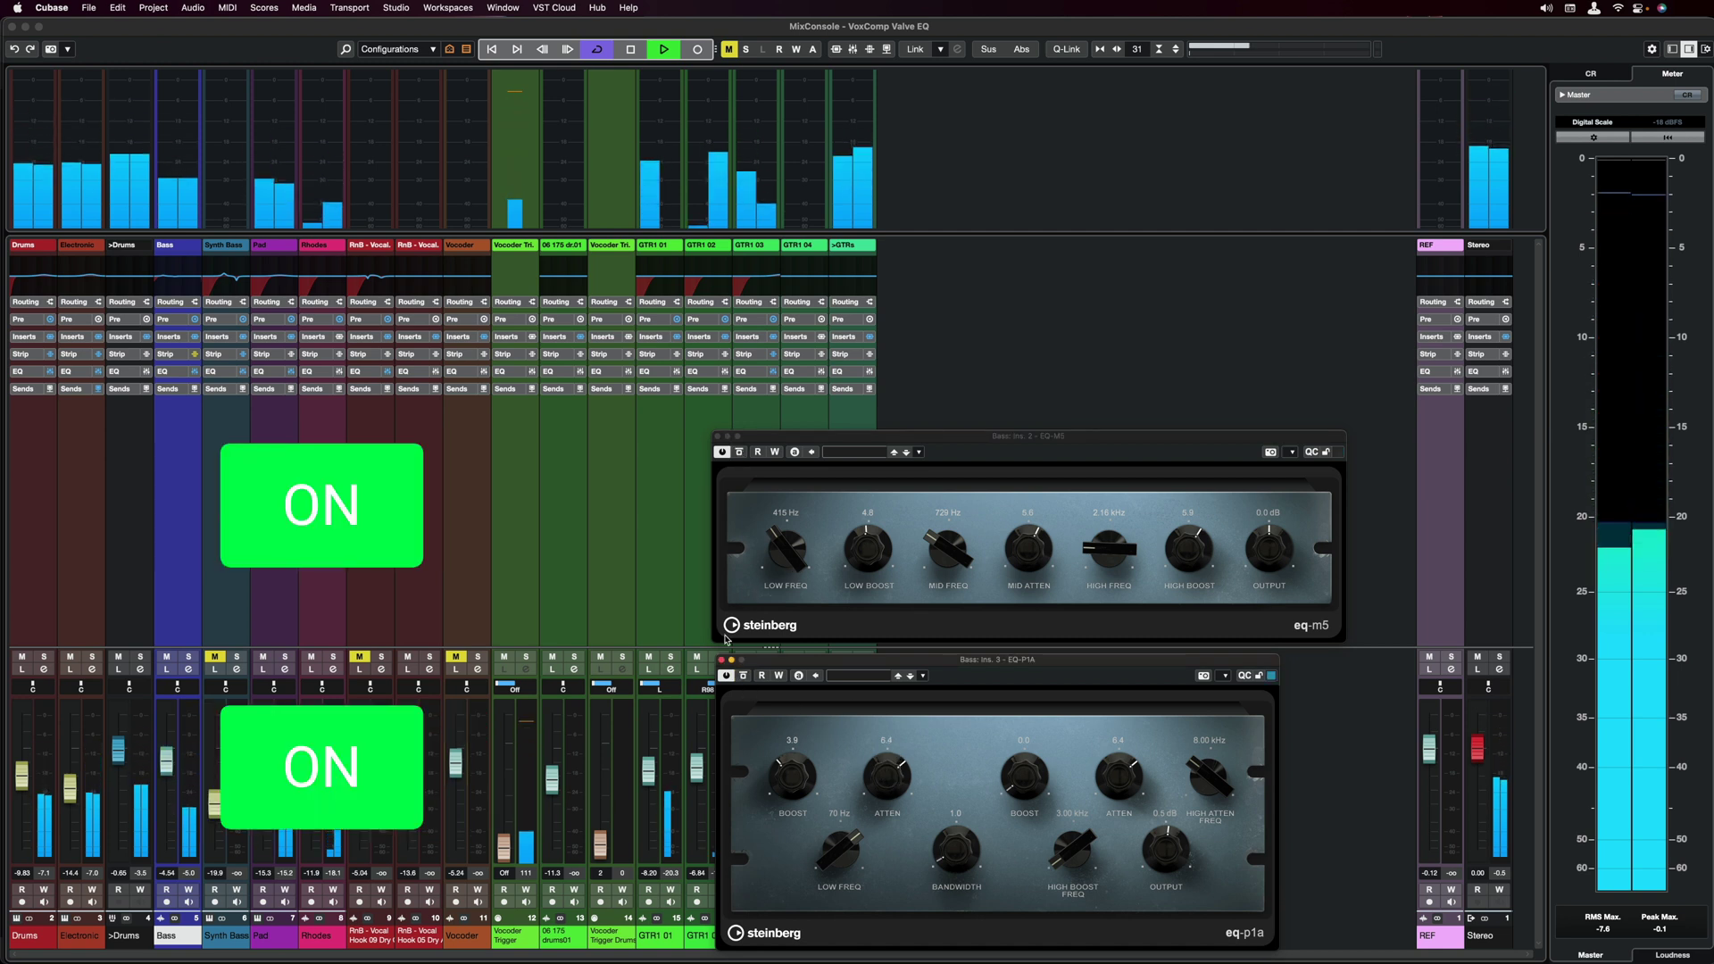
click(743, 676)
click(739, 453)
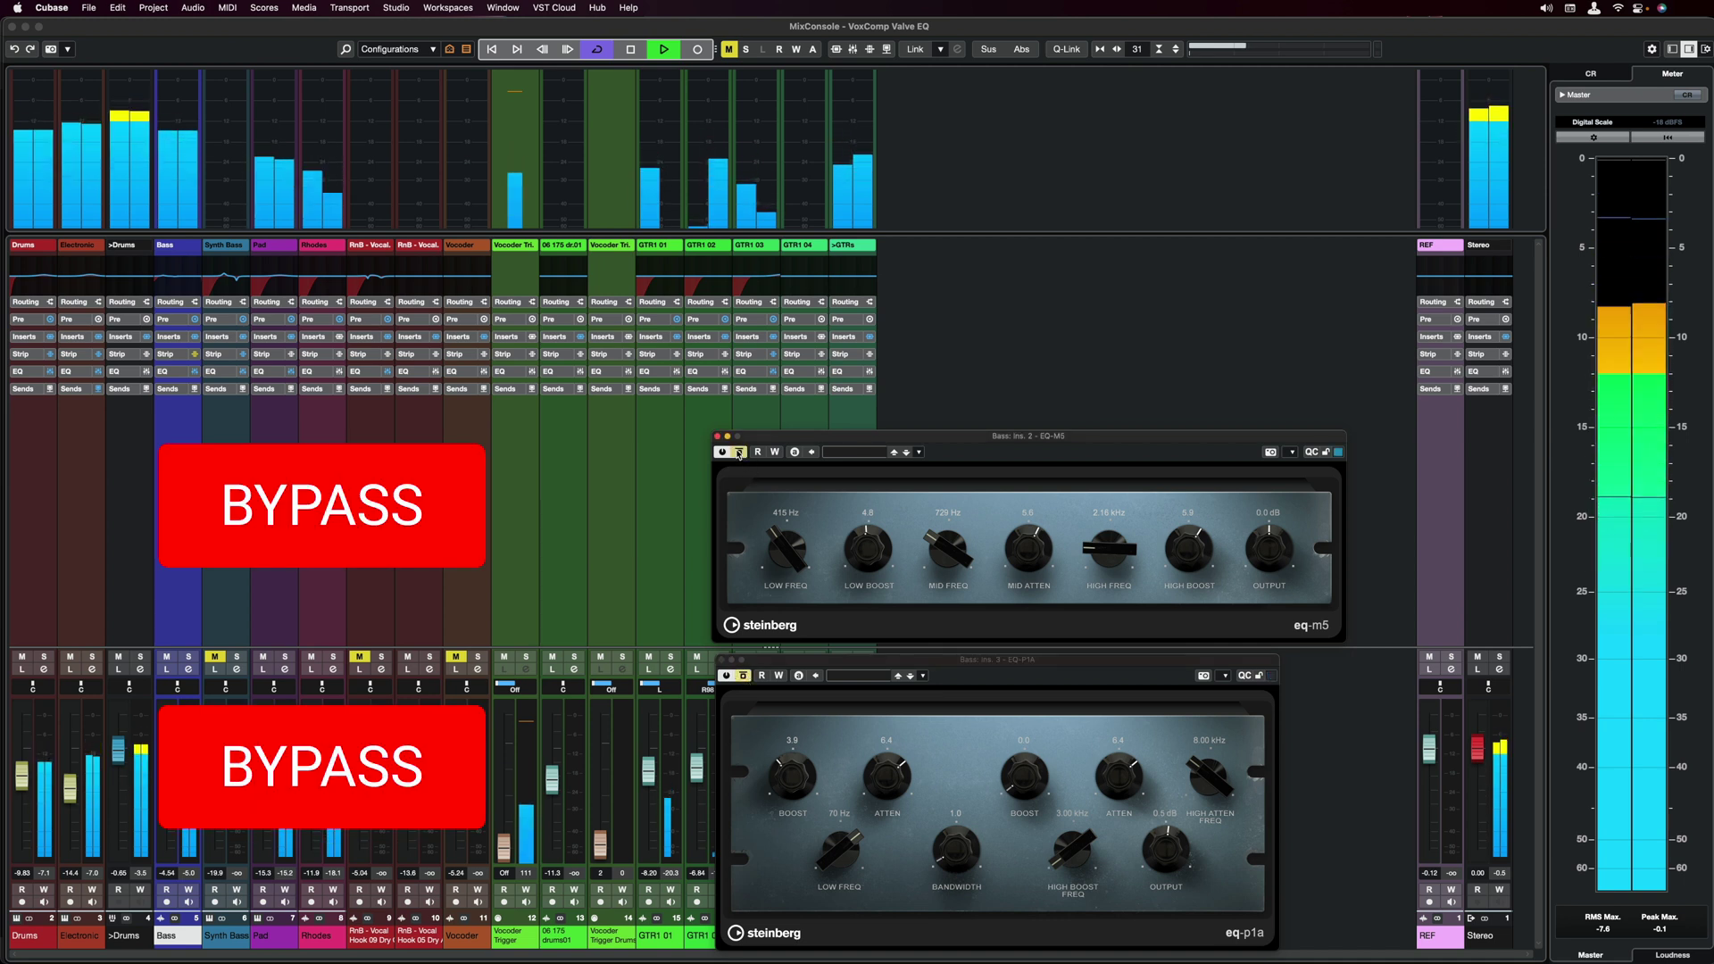
click(739, 452)
click(742, 676)
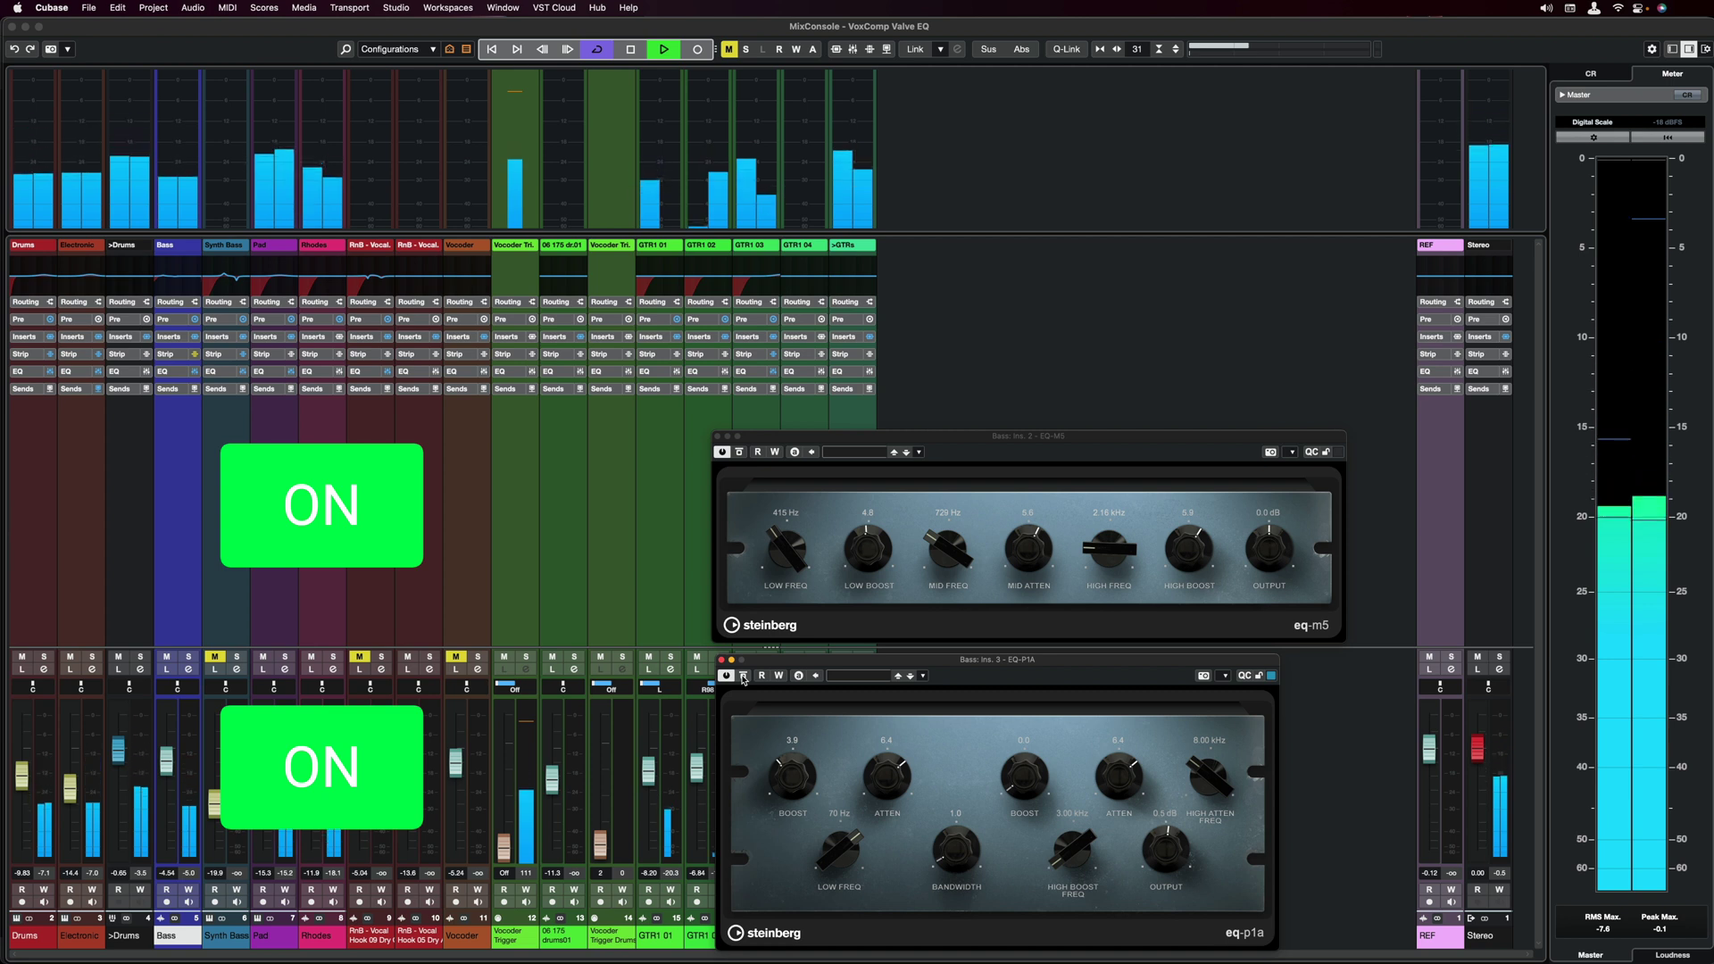